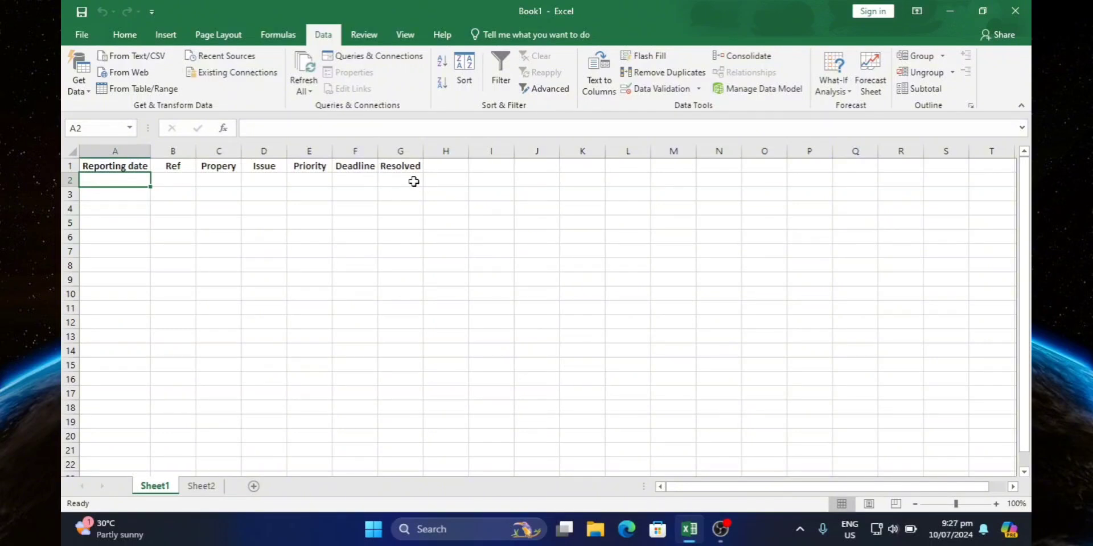
Step: Add a list data validation to Priority cell E2, using cells A2:A4 of Sheet2 as the source
left_click(309, 179)
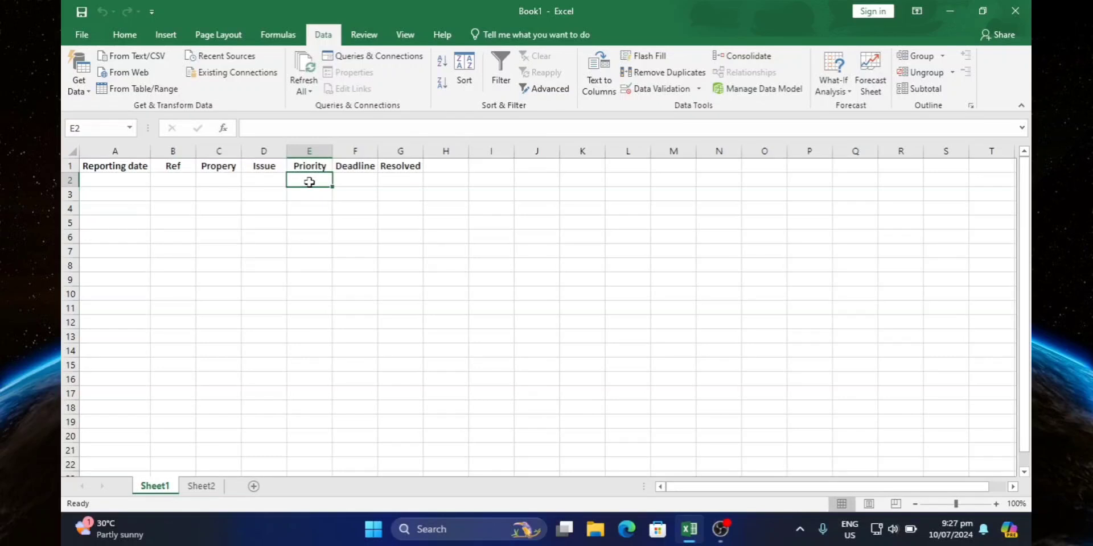
left_click(324, 35)
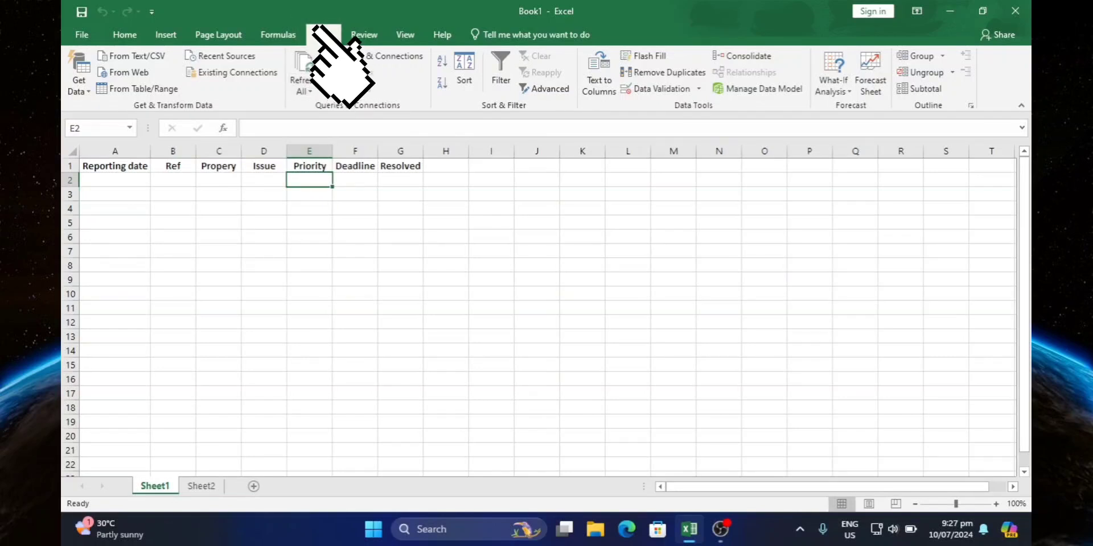
left_click(698, 89)
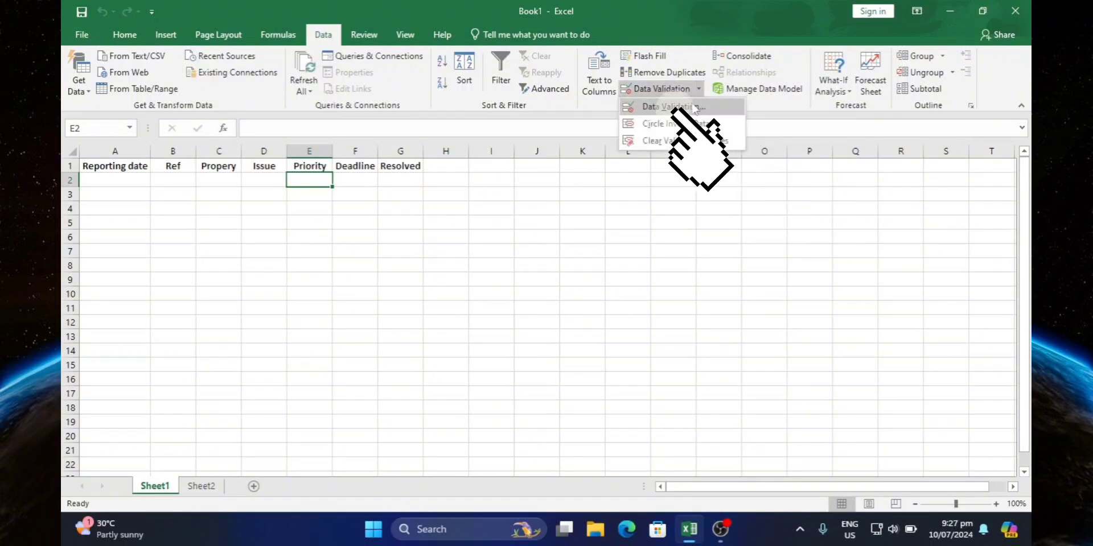
left_click(690, 107)
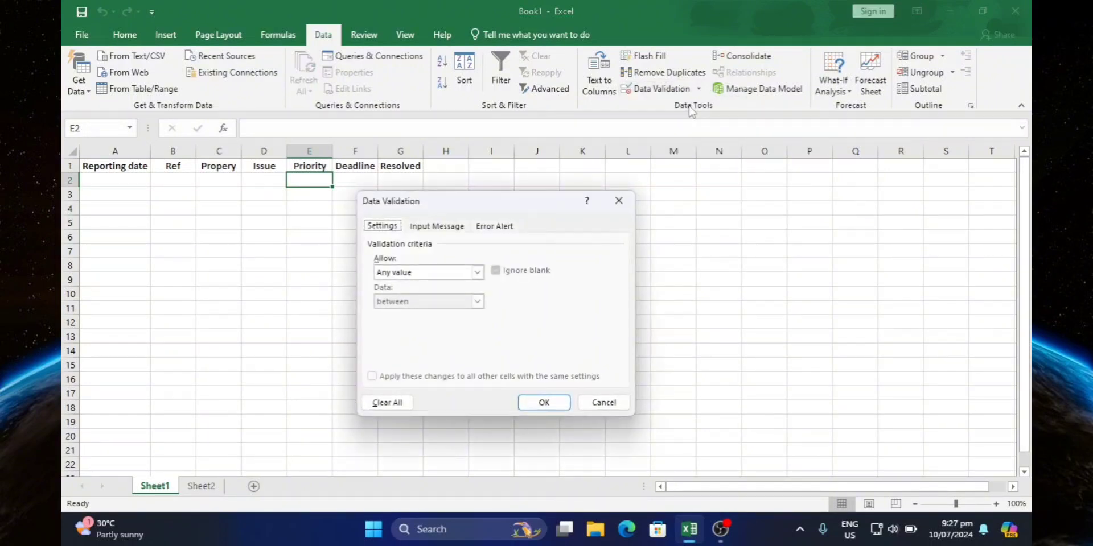
left_click(477, 272)
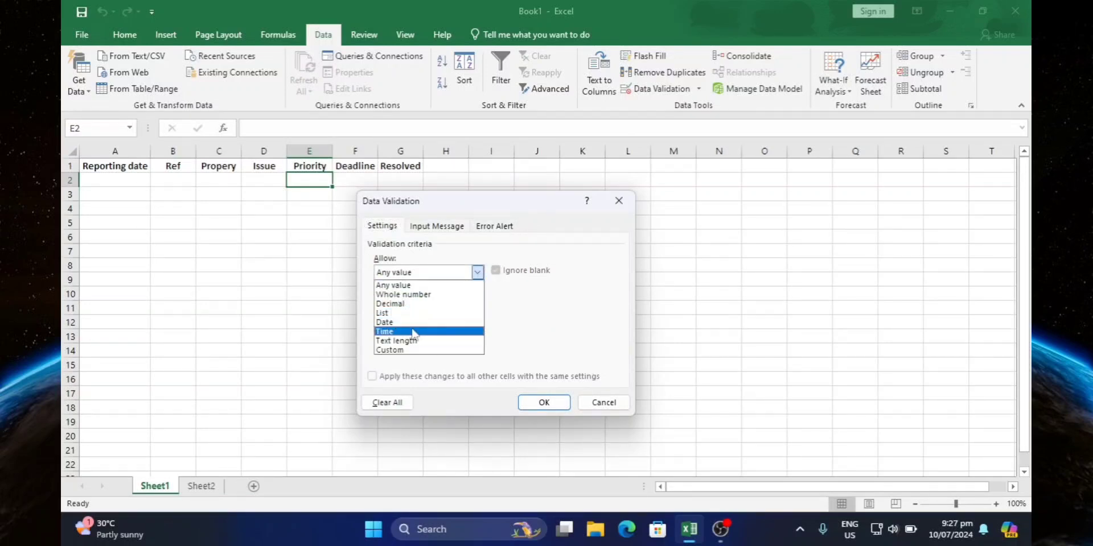
left_click(387, 331)
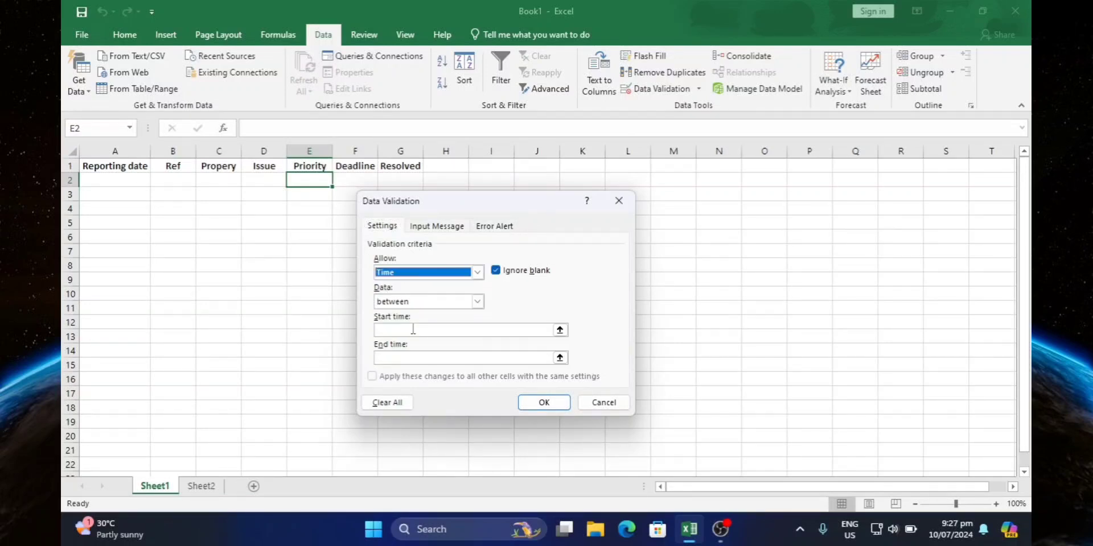
left_click(478, 273)
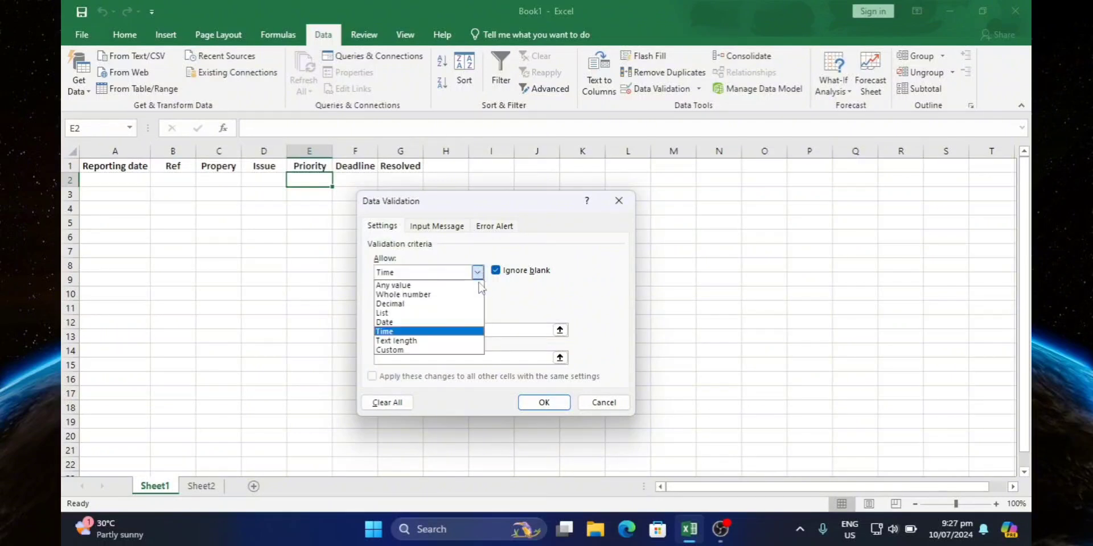
left_click(399, 313)
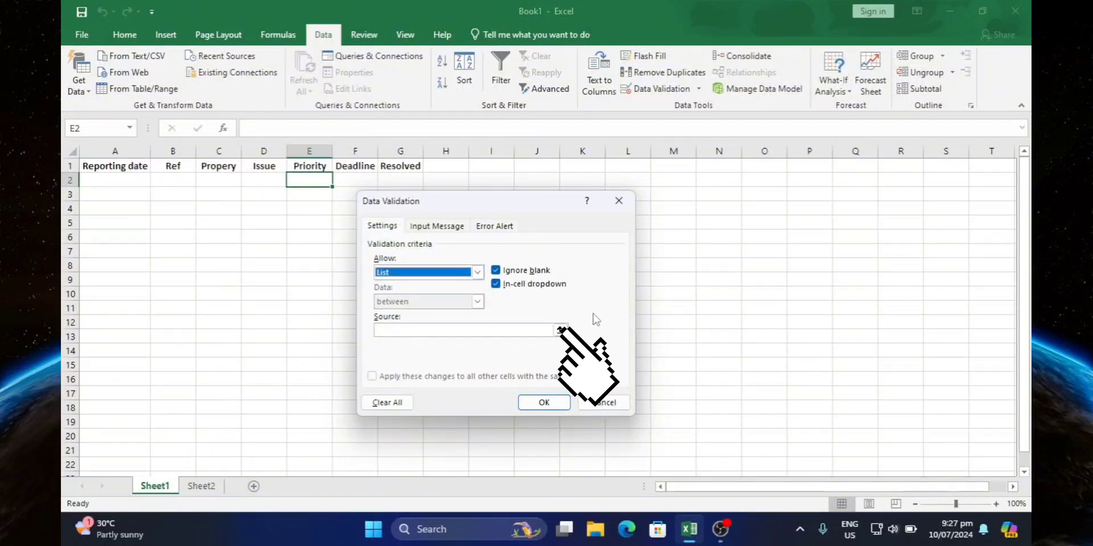
left_click(560, 330)
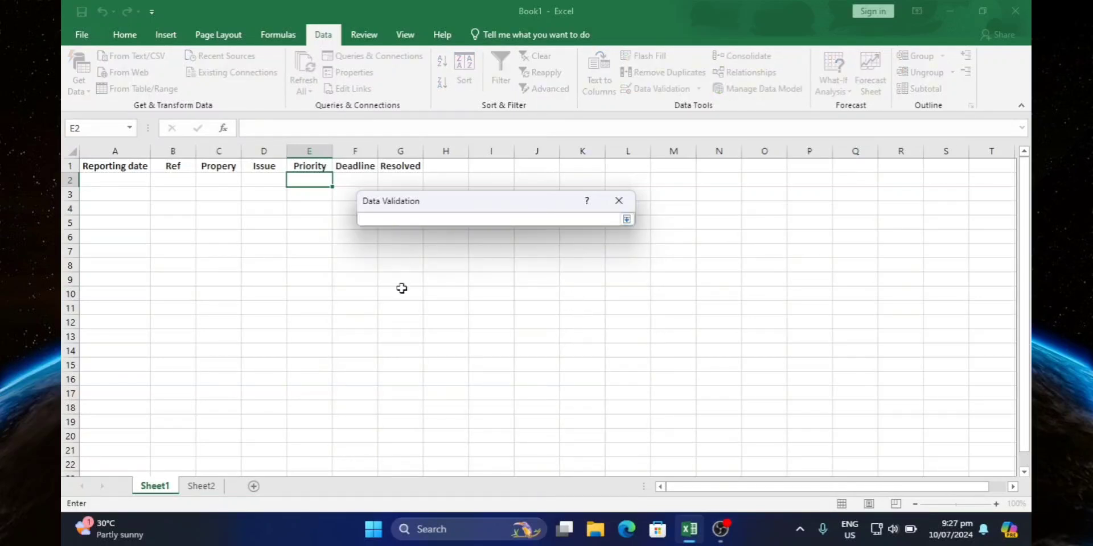
left_click(202, 486)
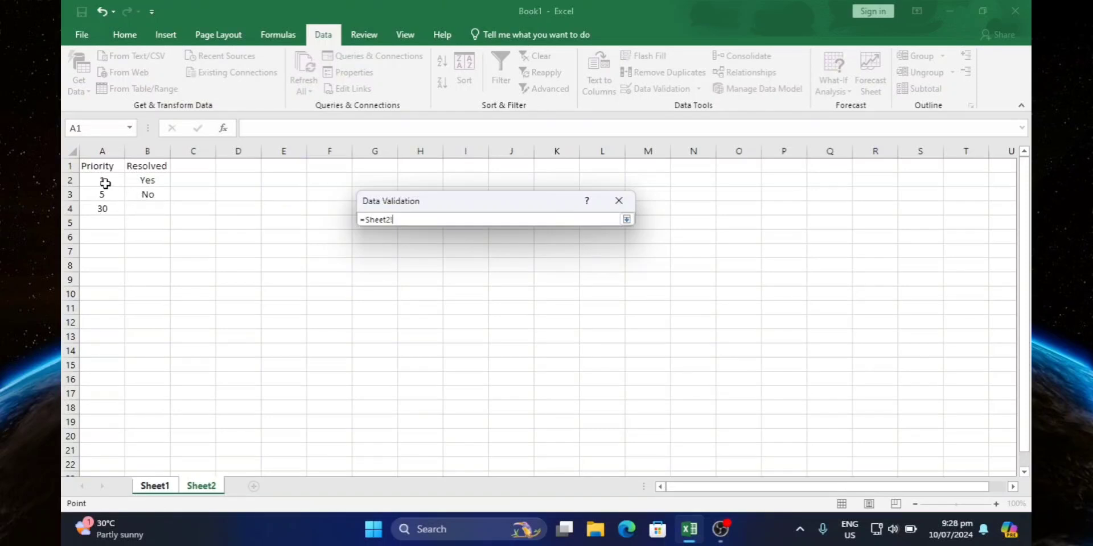
left_click_drag(101, 180, 104, 208)
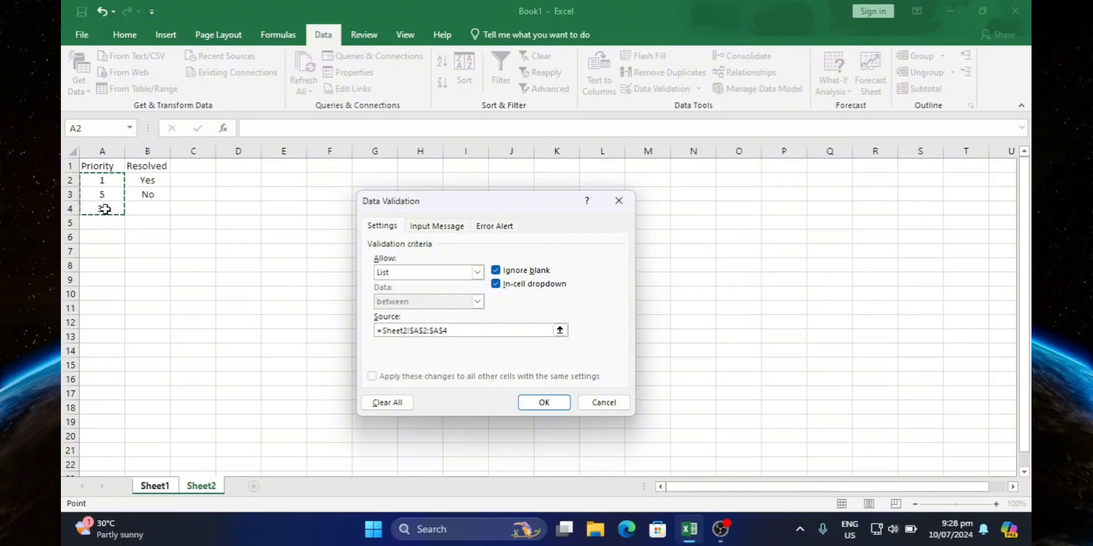
left_click(543, 403)
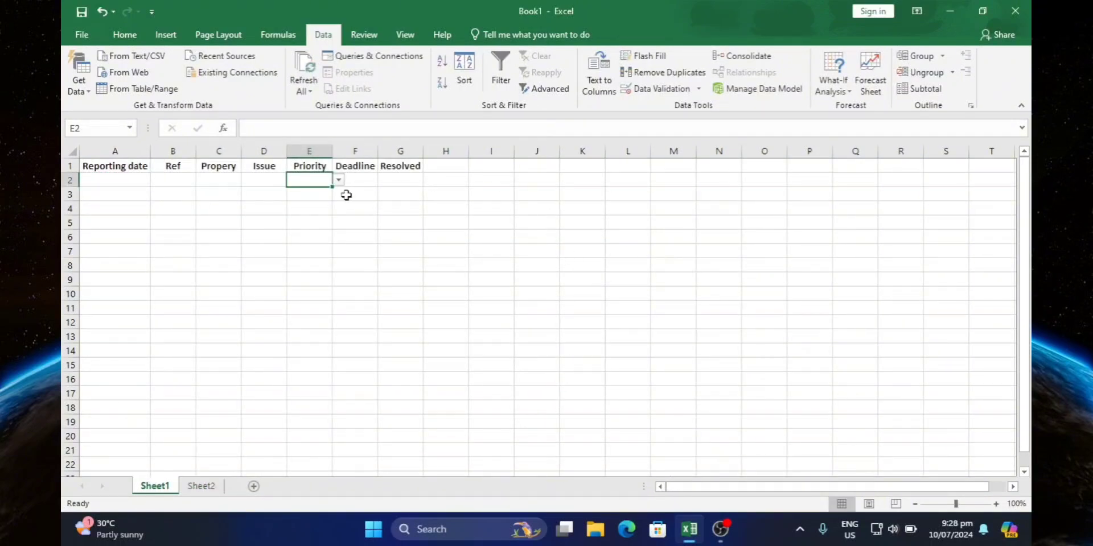
Step: Check the options in the drop-down list of Priority cell E2 and choose 5
left_click(338, 180)
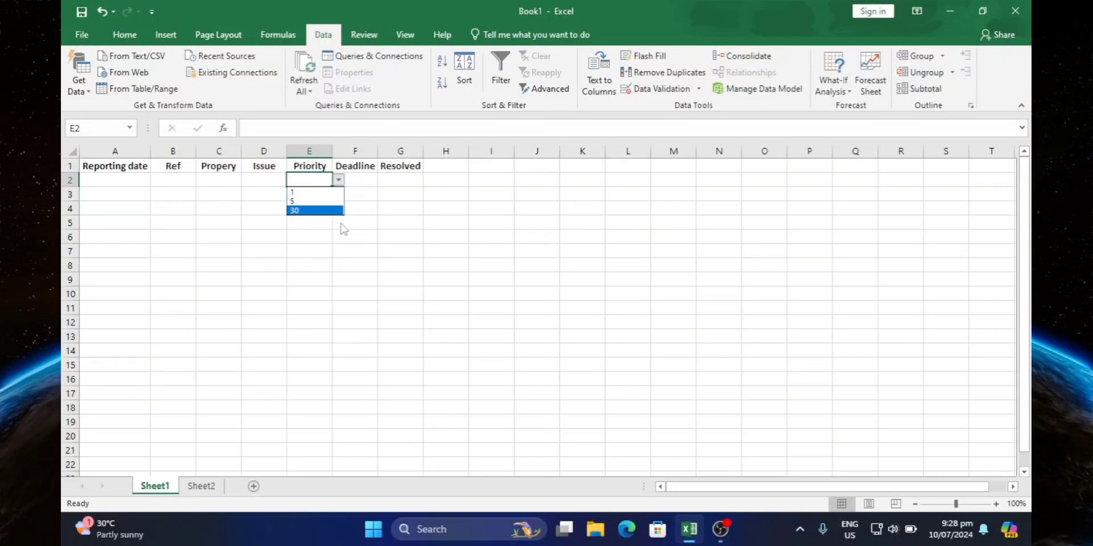
left_click(355, 211)
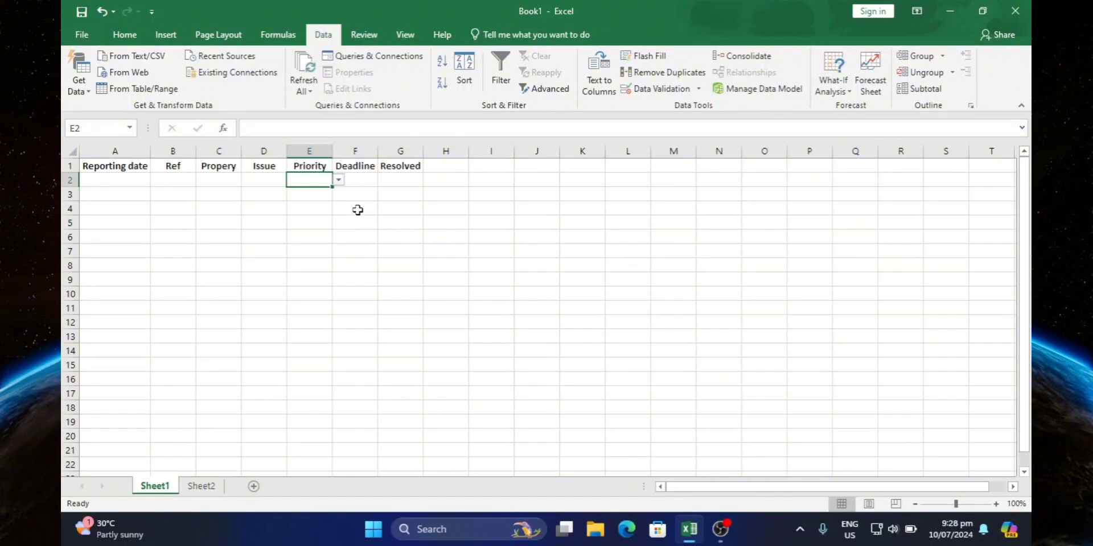
left_click(338, 181)
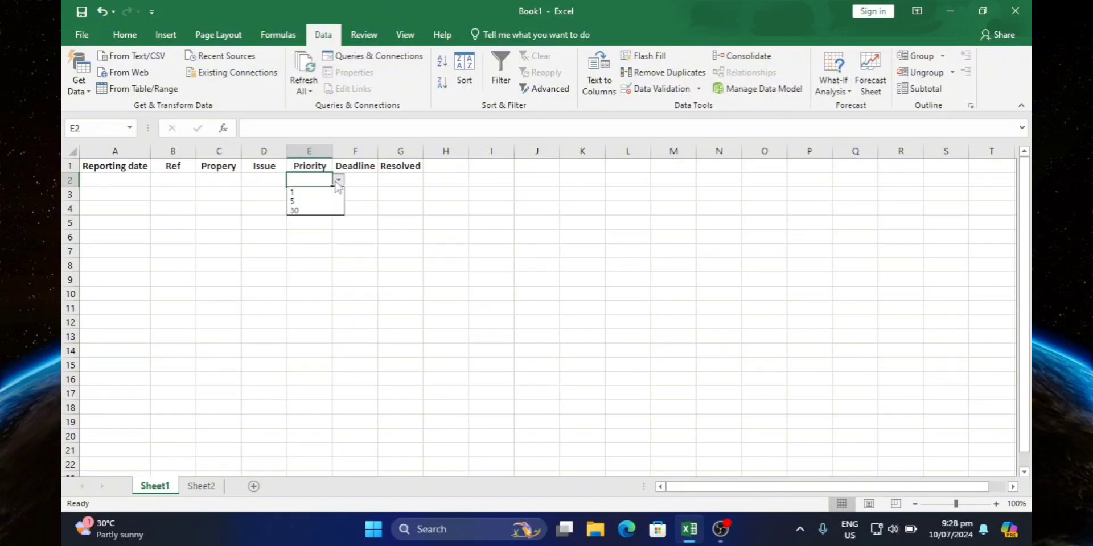
left_click(293, 201)
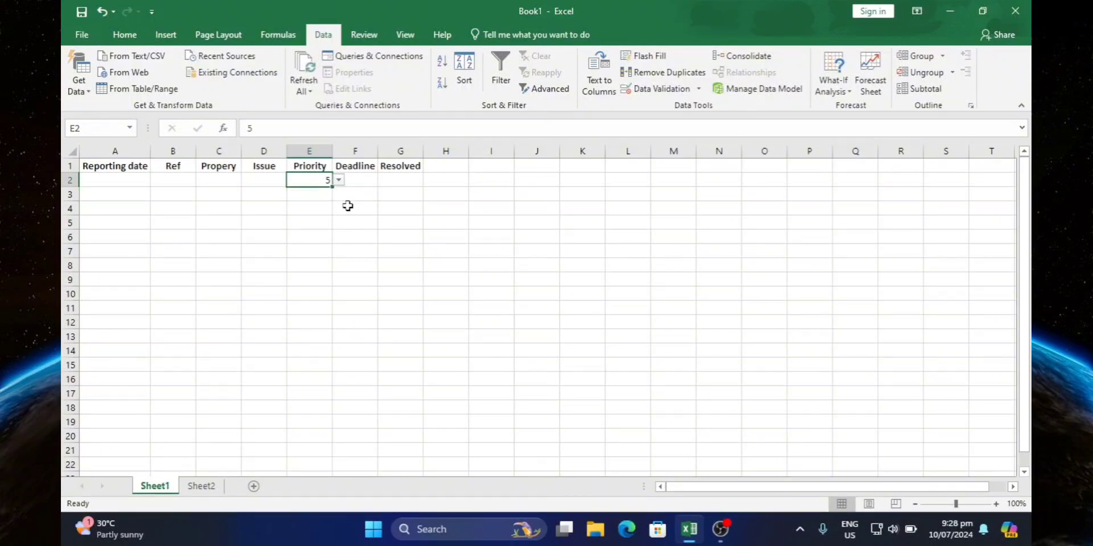
Step: Add a list data validation to Resolved cell G2, sourced from Sheet2 cells B2:B3, and choose Yes in its drop-down
left_click(400, 181)
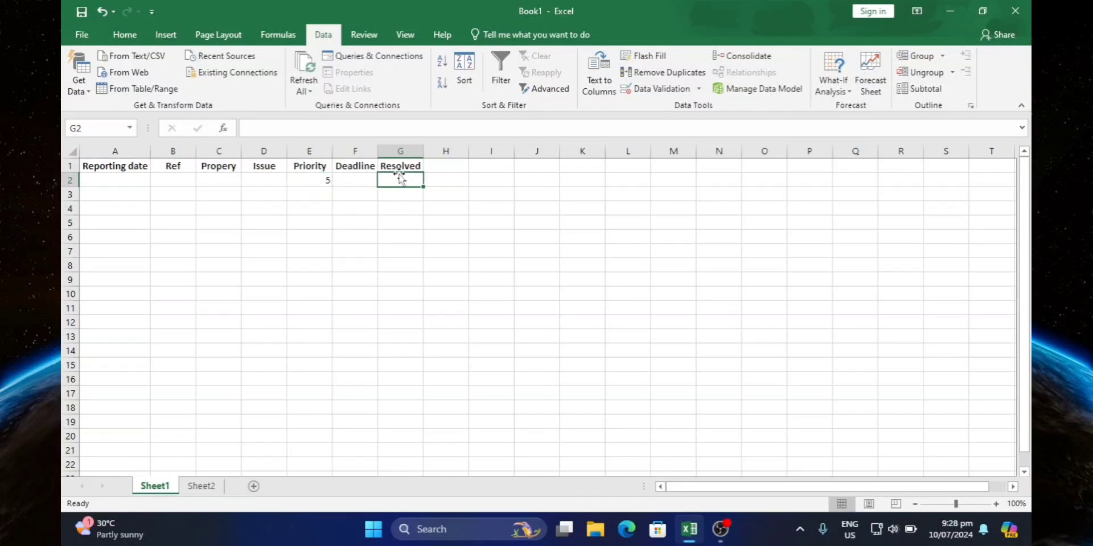
left_click(698, 88)
left_click(689, 107)
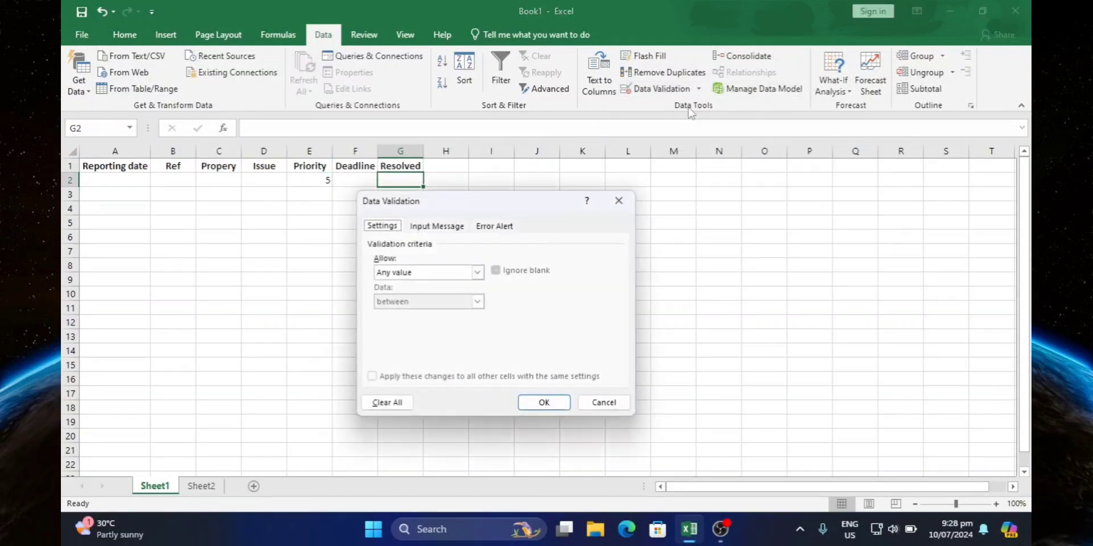
left_click(480, 272)
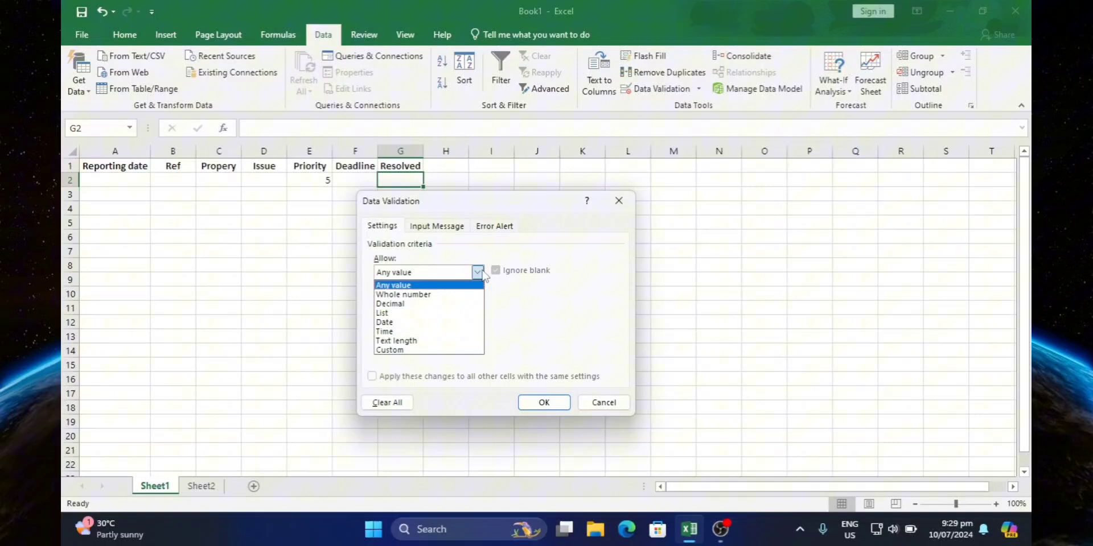
left_click(416, 314)
left_click(560, 325)
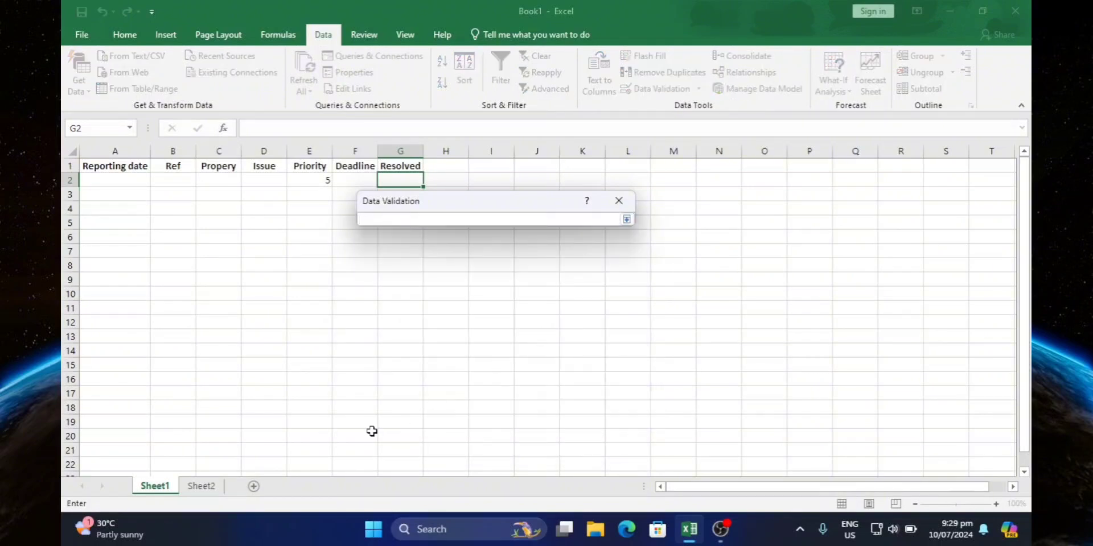
left_click(201, 486)
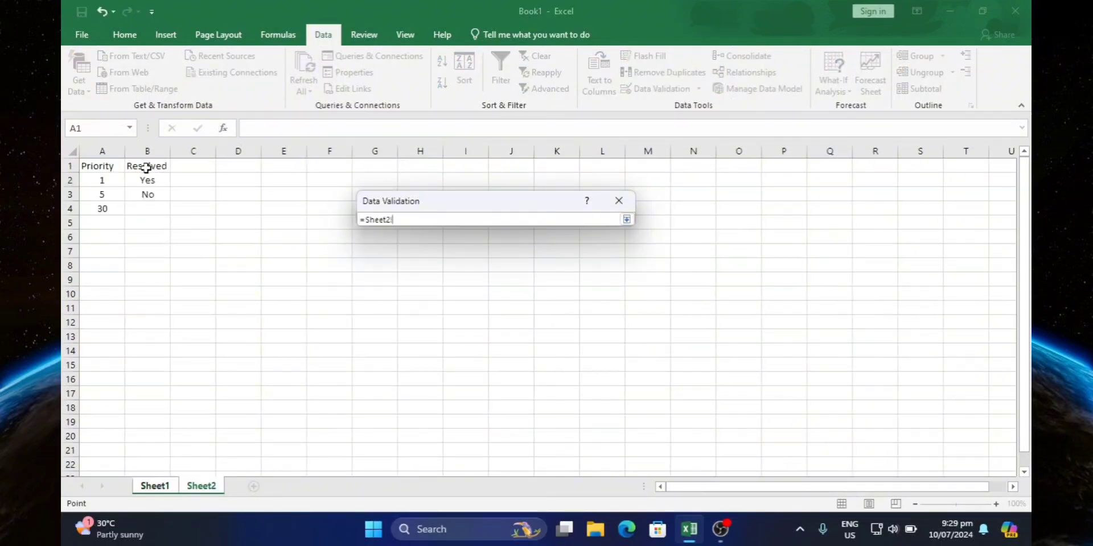
left_click_drag(153, 181, 156, 206)
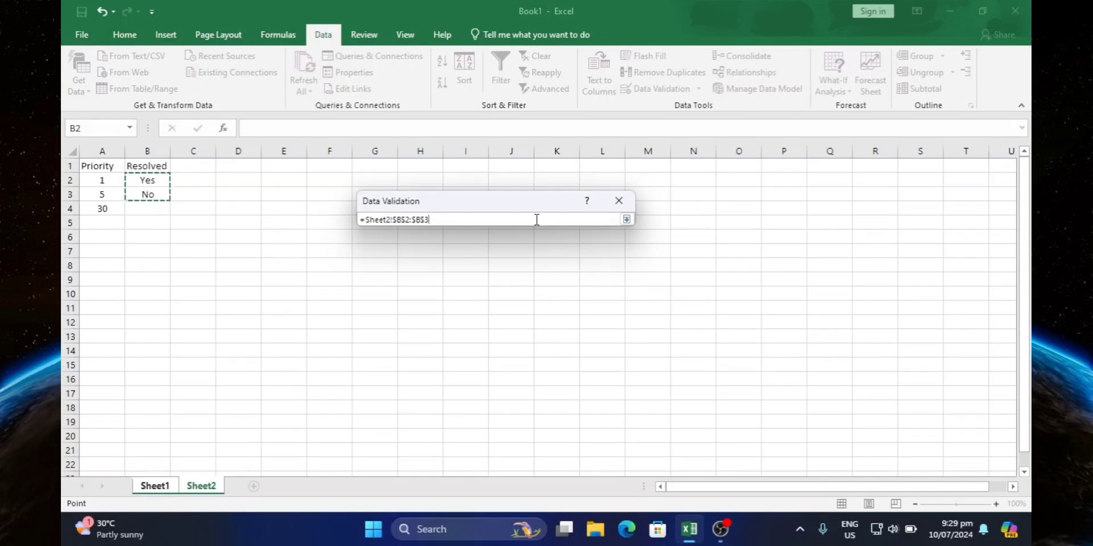
key("Return")
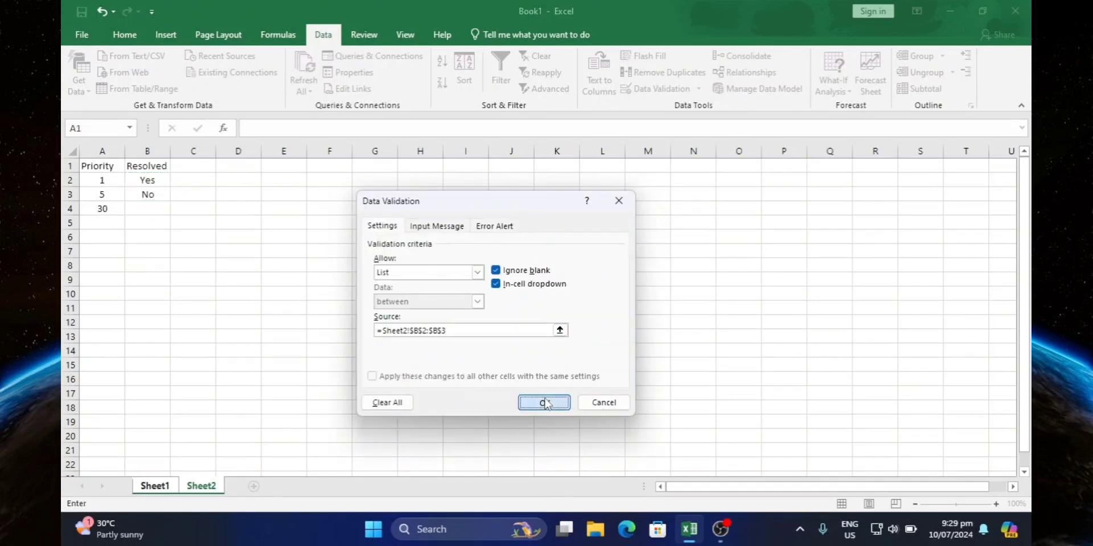
left_click(538, 401)
left_click(430, 181)
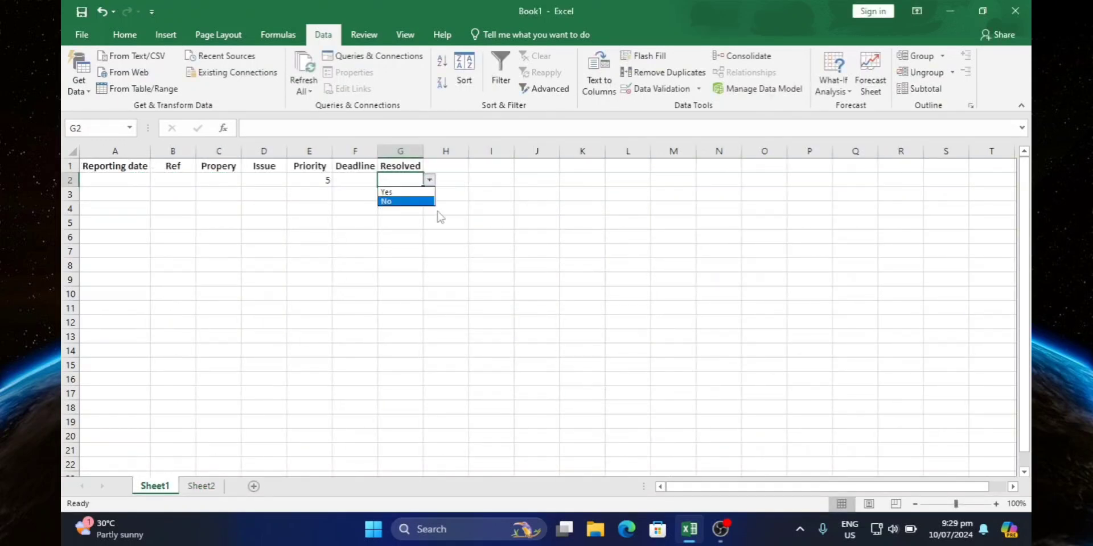
left_click(410, 193)
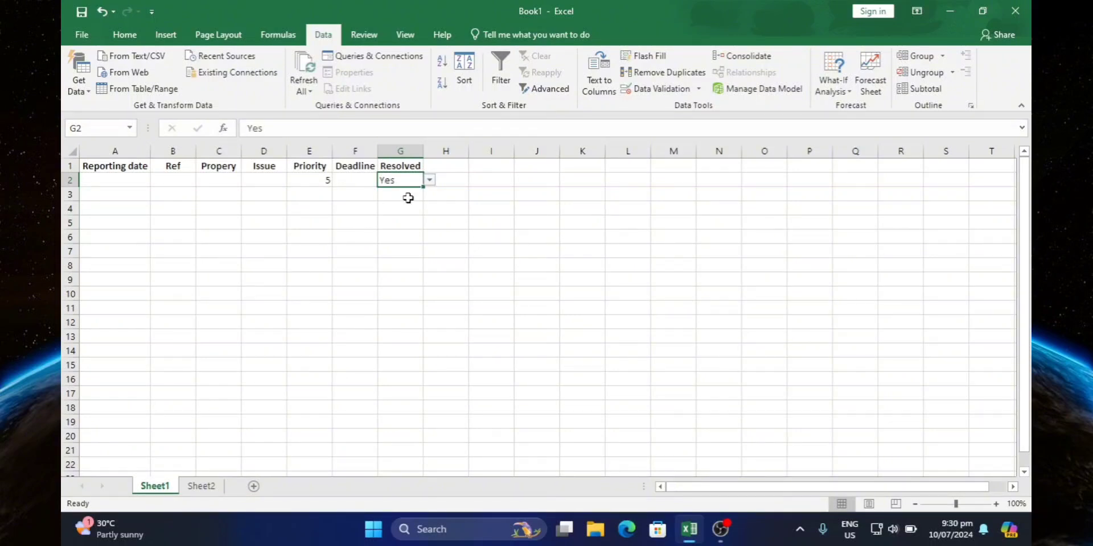
Step: Add an Equal To conditional formatting rule to G2 that shows Yes with Green Fill with Dark Green Text
left_click(113, 35)
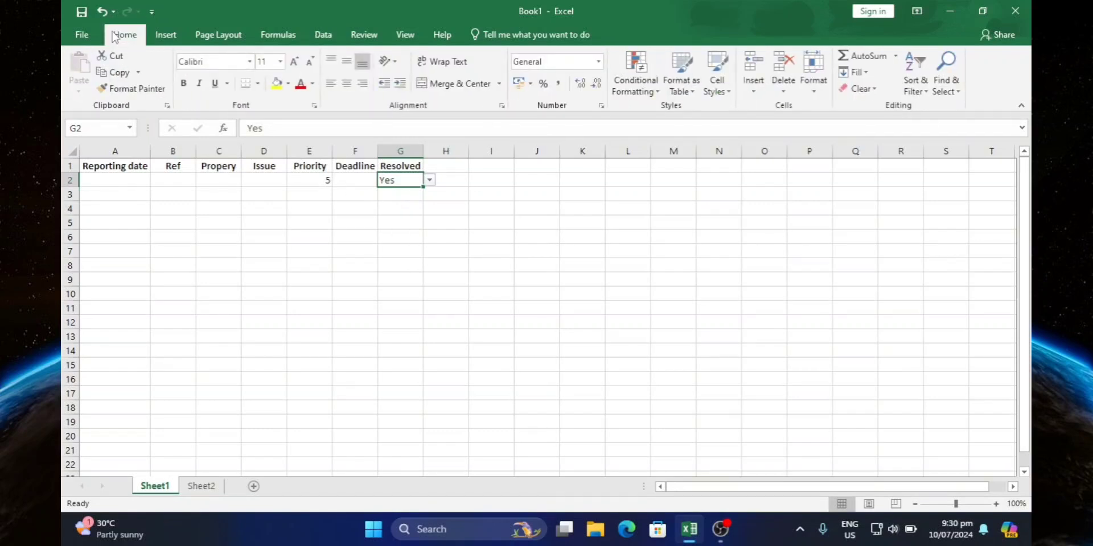
left_click(635, 80)
mouse_move(683, 113)
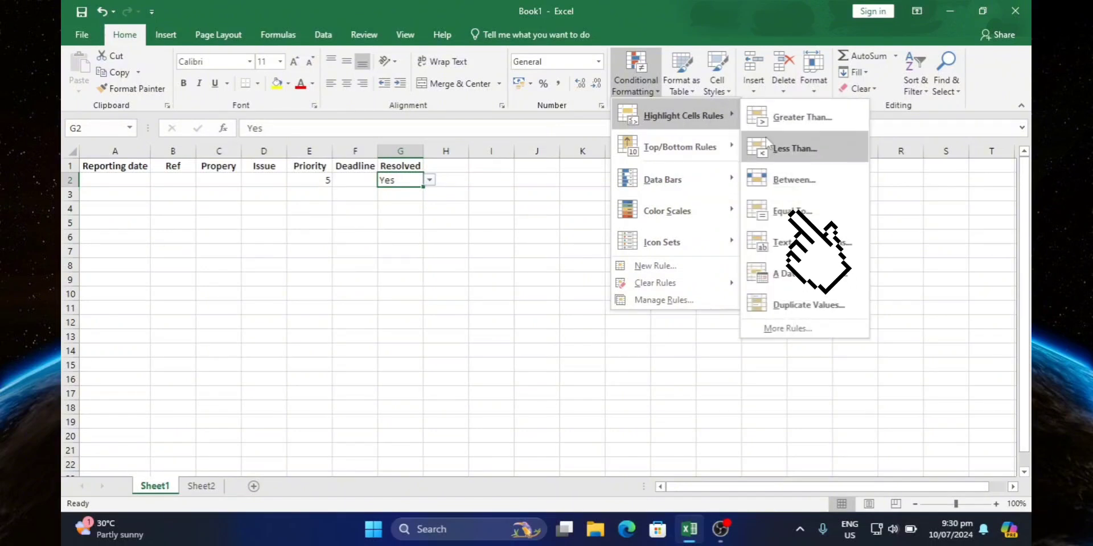
left_click(791, 210)
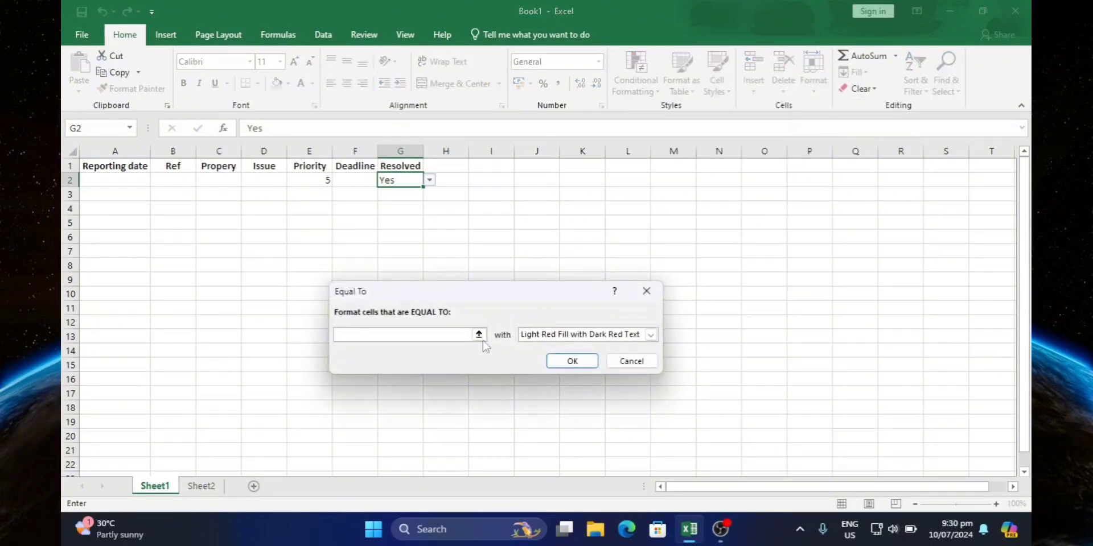
type("Yes")
left_click(650, 336)
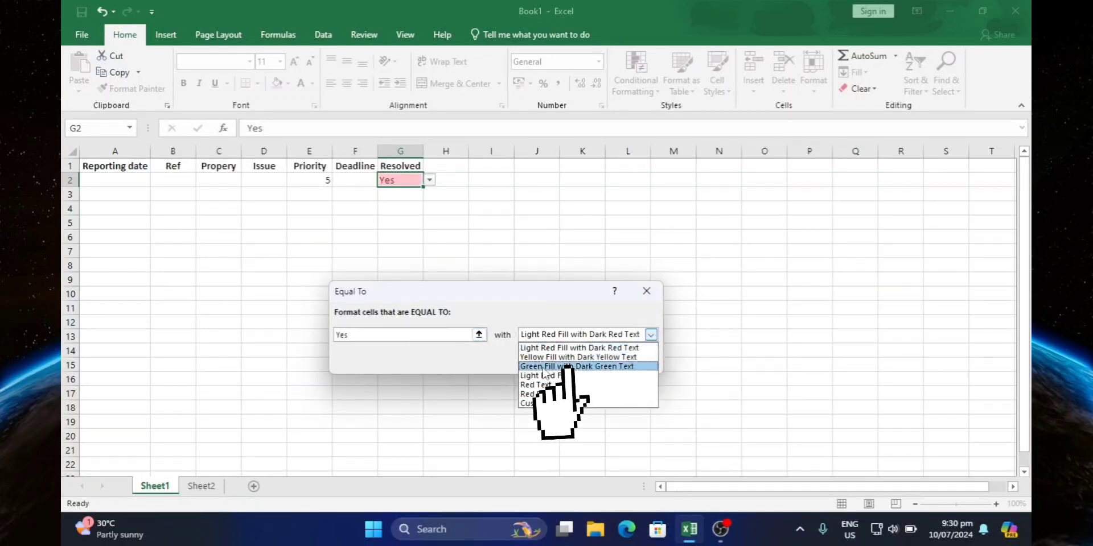
left_click(542, 367)
left_click(568, 361)
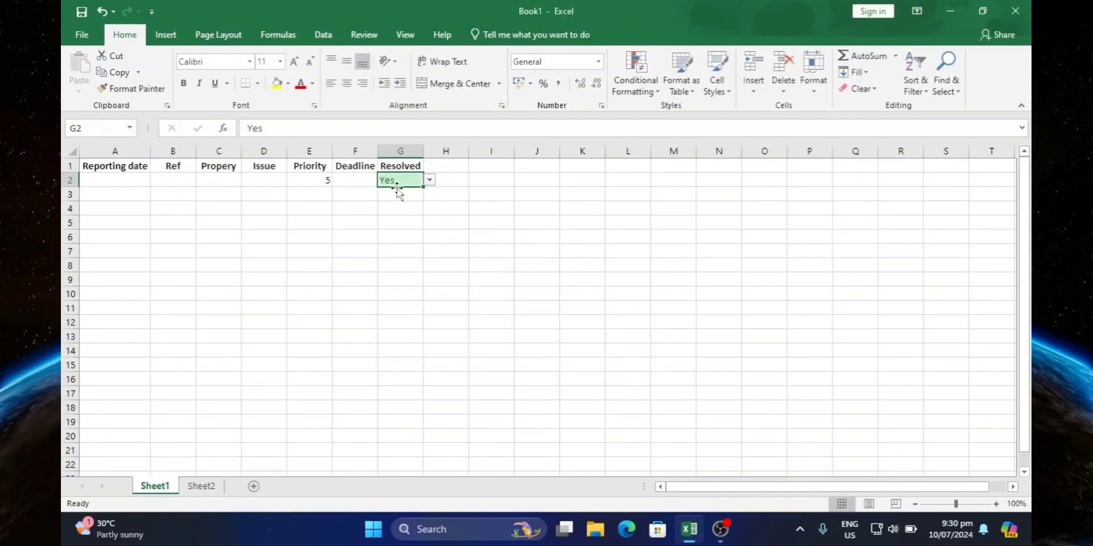
Step: Add a second Equal To conditional formatting rule to G2 that shows No with Light Red Fill with Dark Red Text
left_click(657, 87)
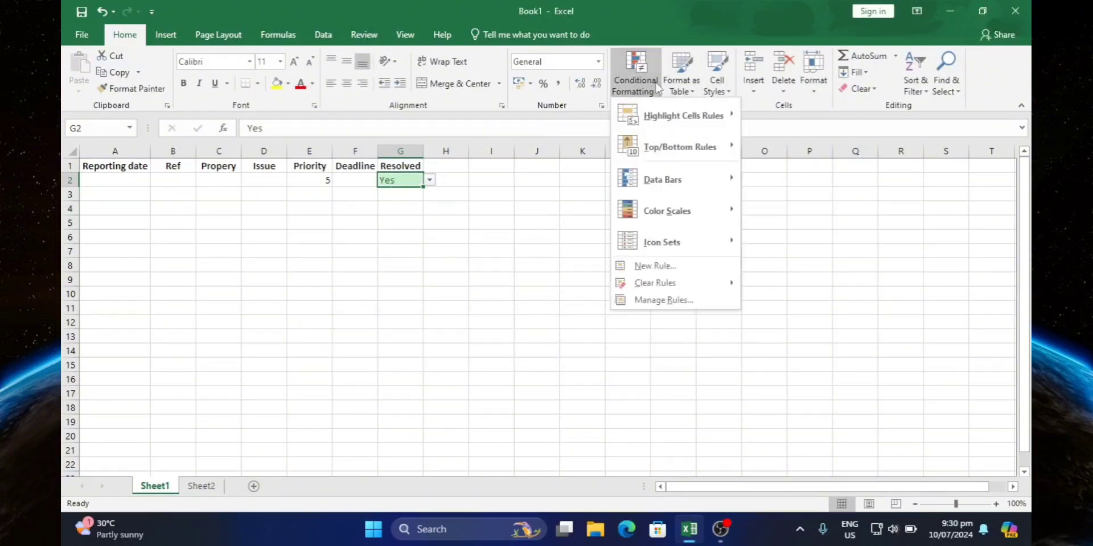
mouse_move(696, 120)
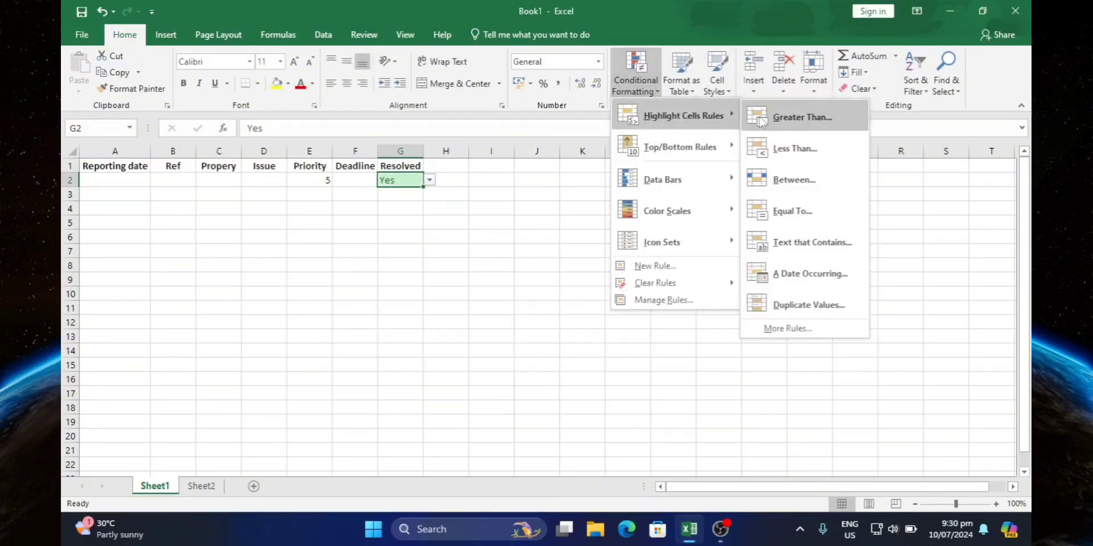
left_click(805, 212)
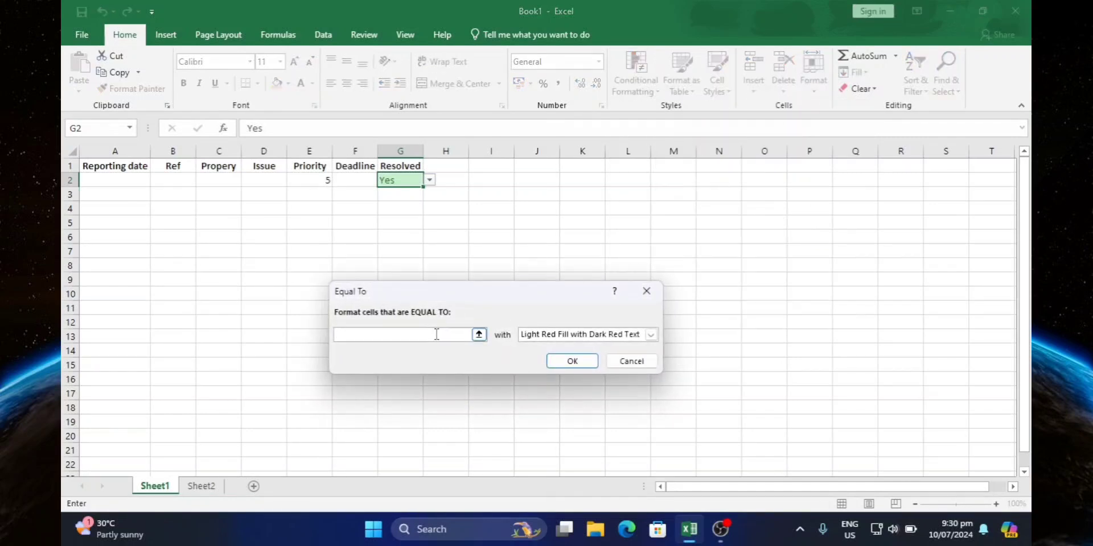
type("No")
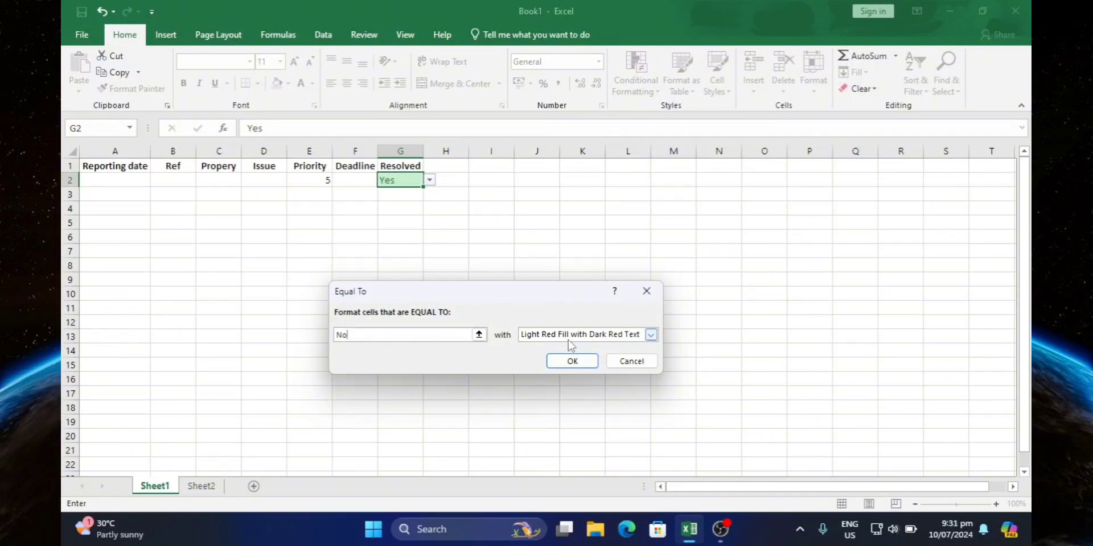
left_click(572, 361)
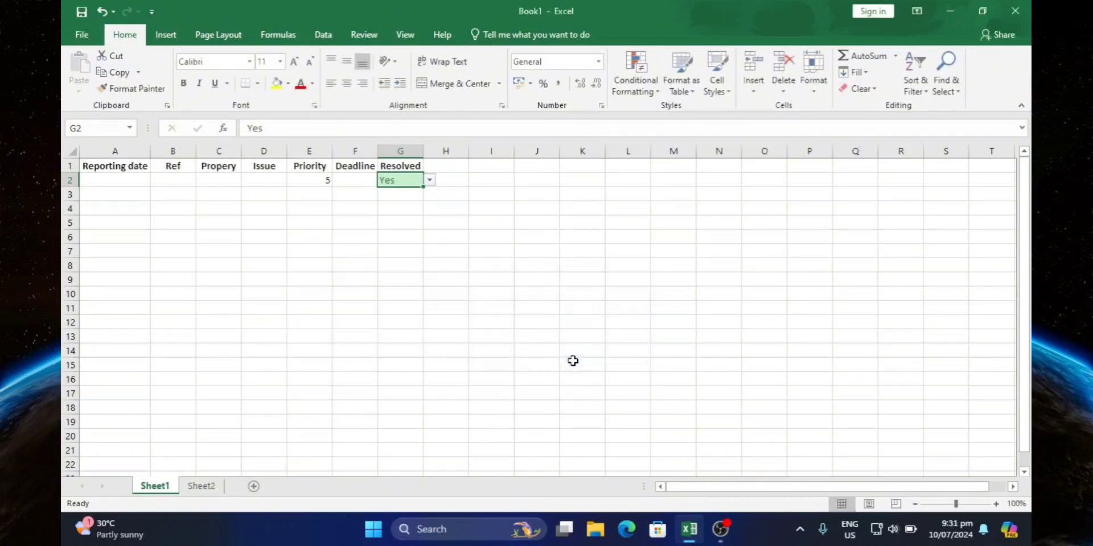
Step: Choose No from the drop-down list of Resolved cell G2
left_click(431, 180)
left_click(415, 200)
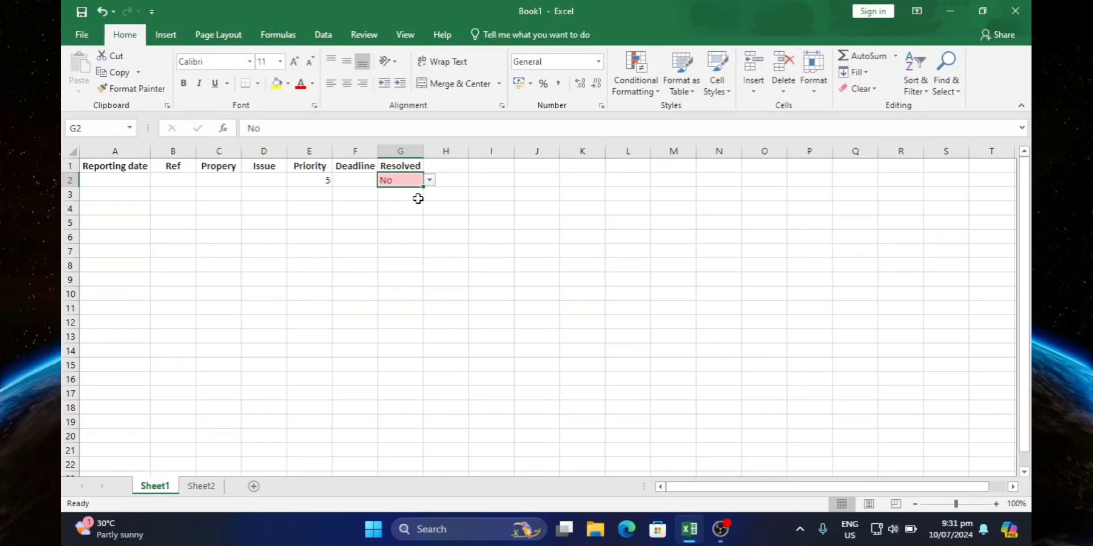
left_click(429, 180)
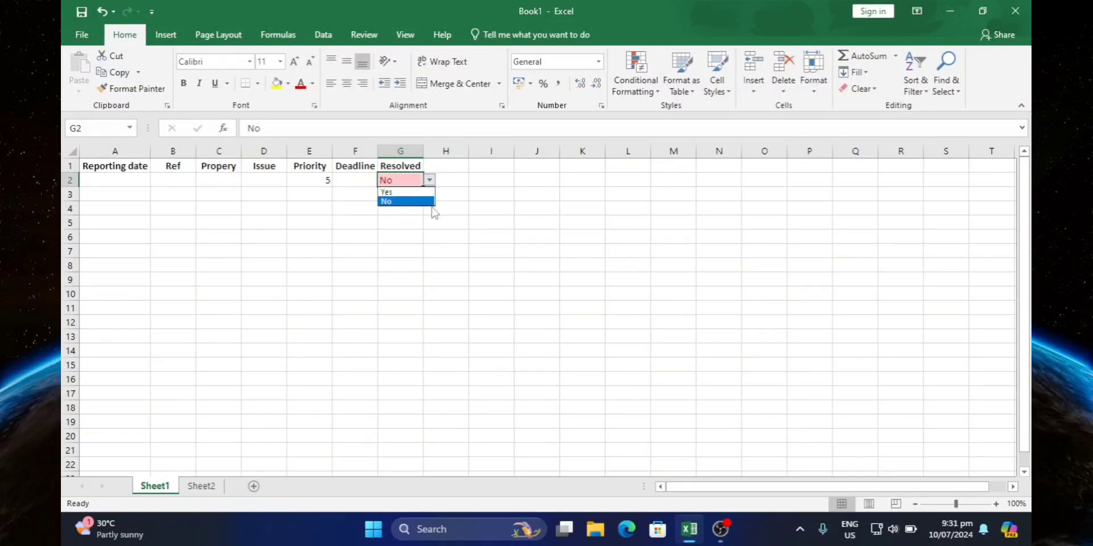
left_click(413, 201)
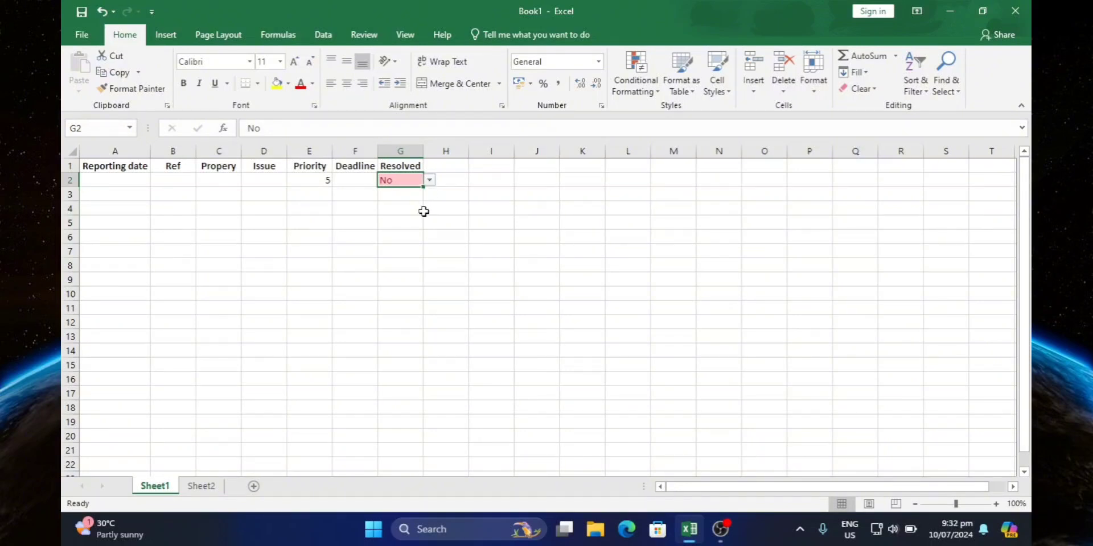
Step: Add an Equal To conditional formatting rule to Priority cell E2 that shows 1 with Light Red Fill with Dark Red Text
left_click(324, 183)
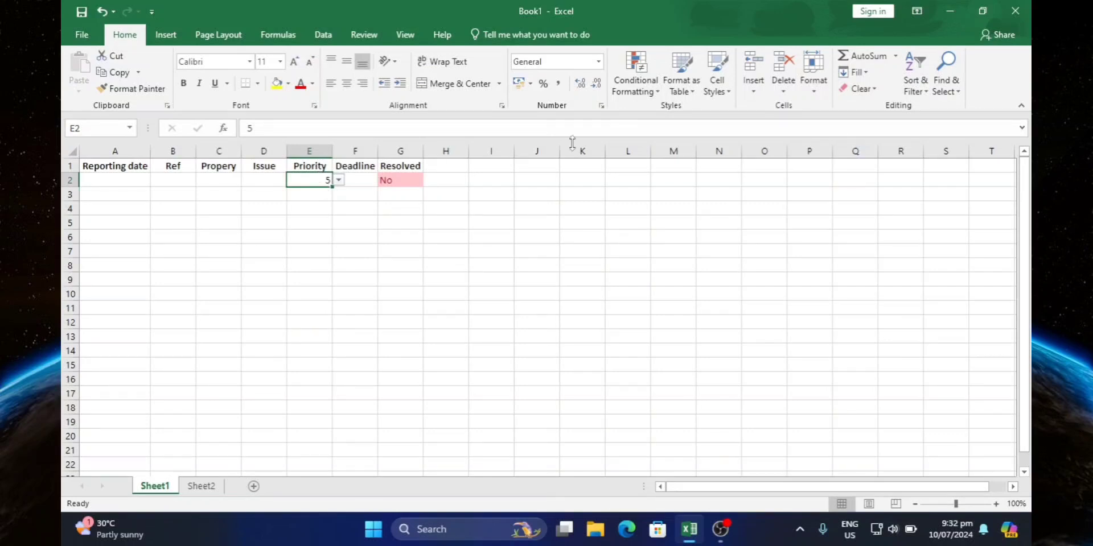
left_click(636, 93)
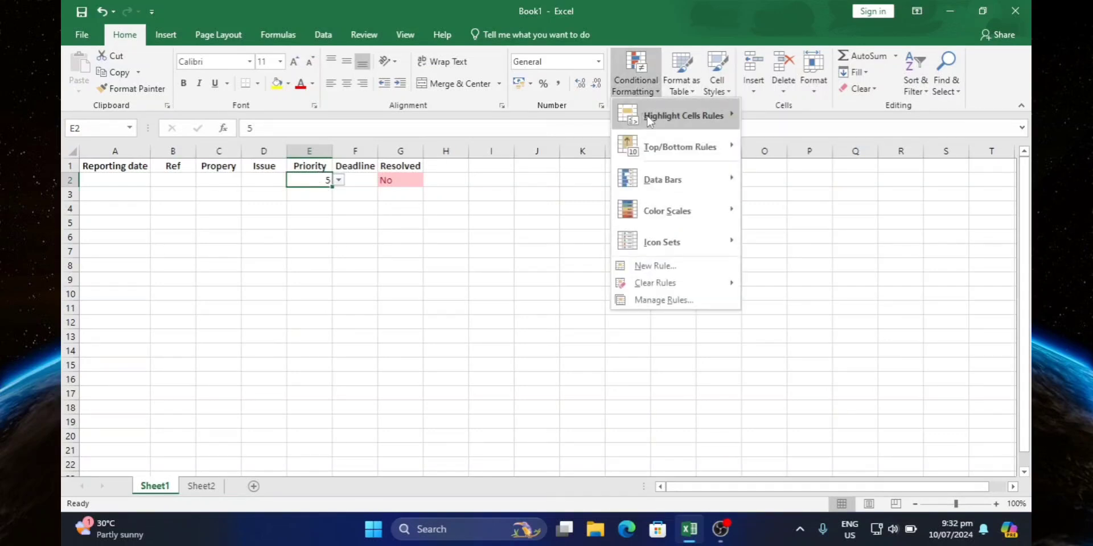
mouse_move(683, 115)
left_click(790, 210)
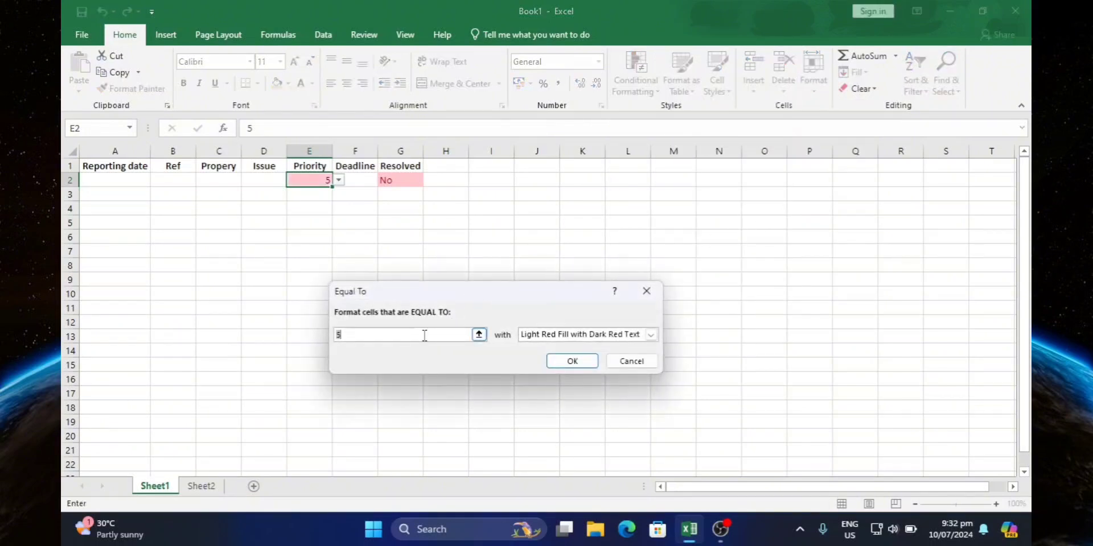
type("1")
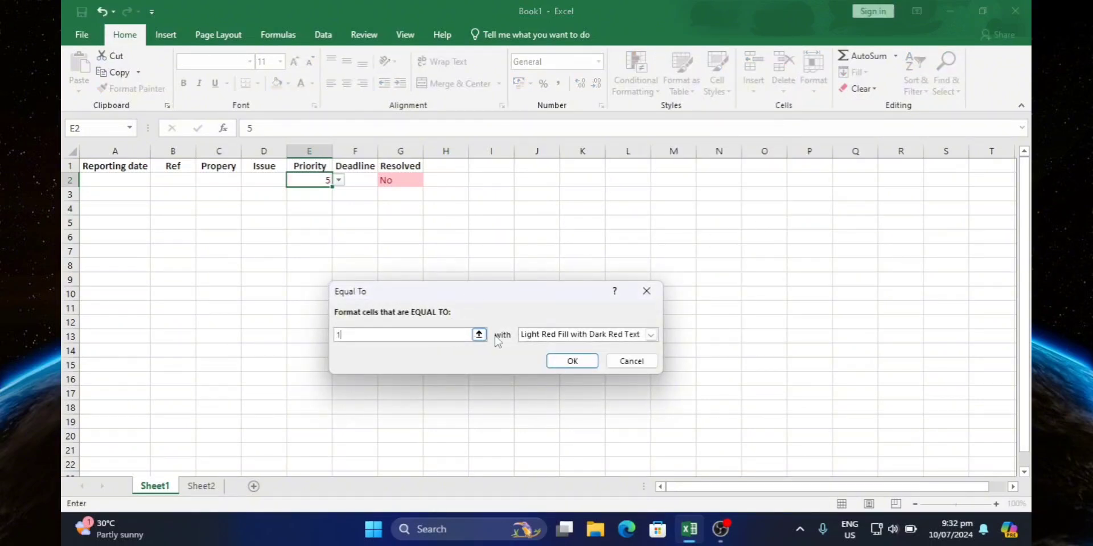
left_click(651, 336)
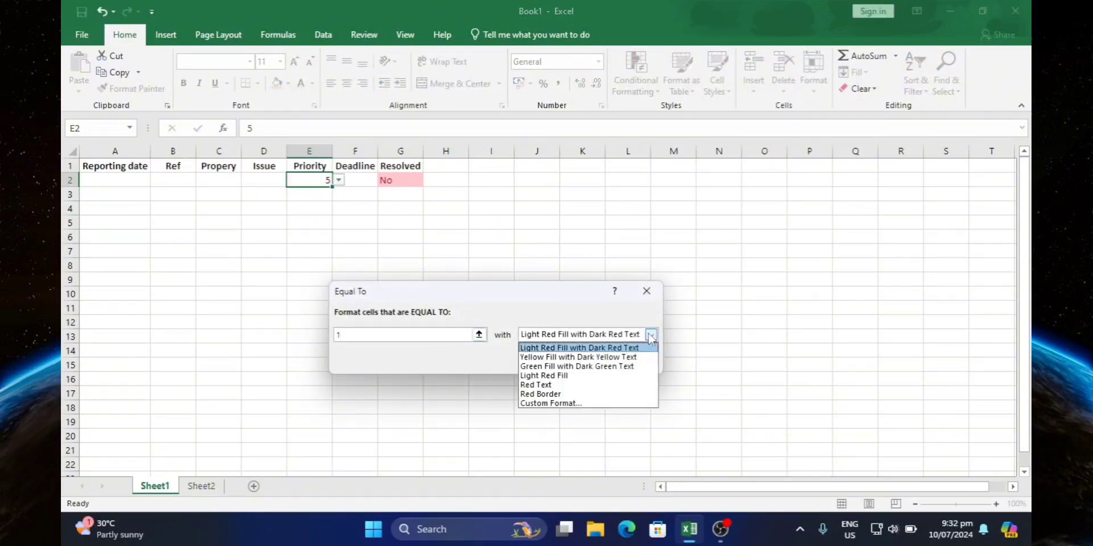
left_click(556, 348)
left_click(568, 361)
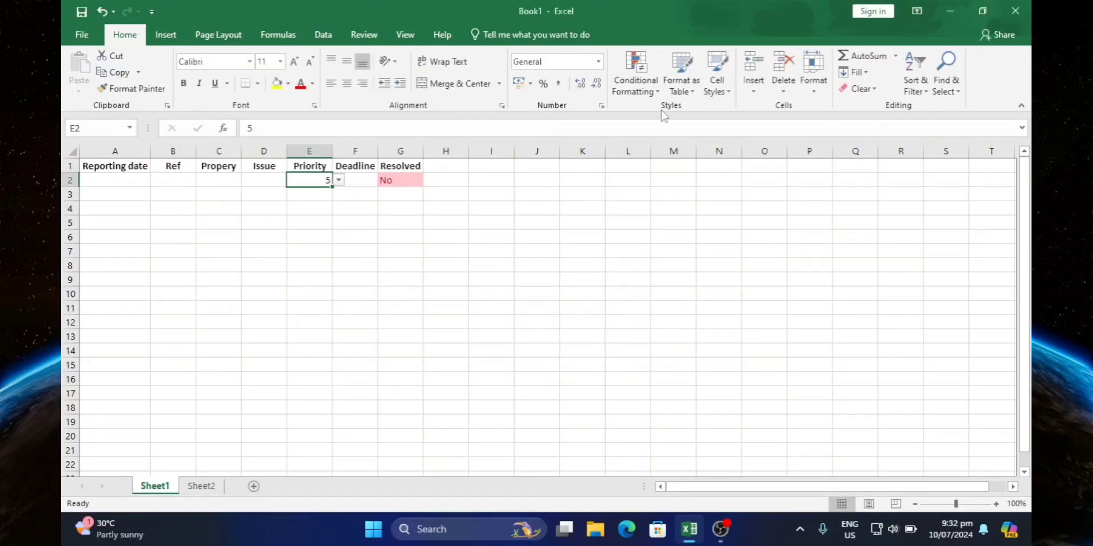
Step: Add an Equal To conditional formatting rule to E2 that shows 5 with Yellow Fill with Dark Yellow Text
left_click(636, 86)
mouse_move(689, 122)
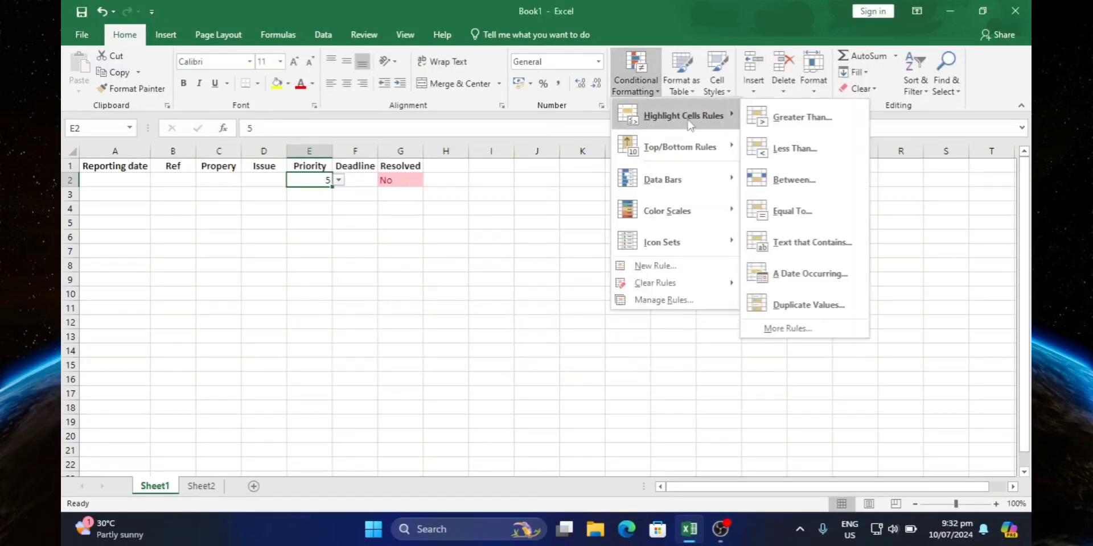
left_click(818, 219)
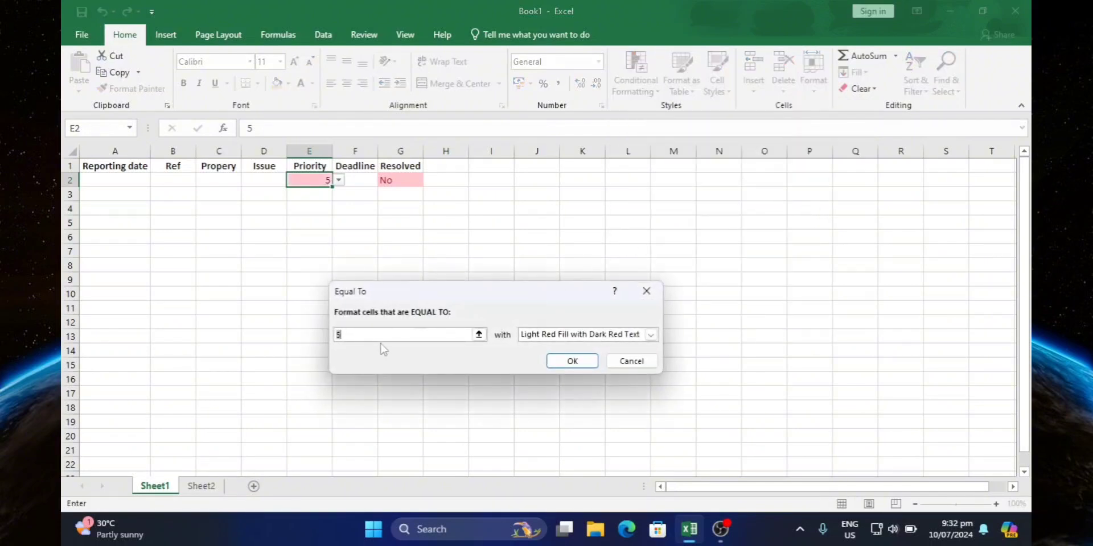
left_click(650, 335)
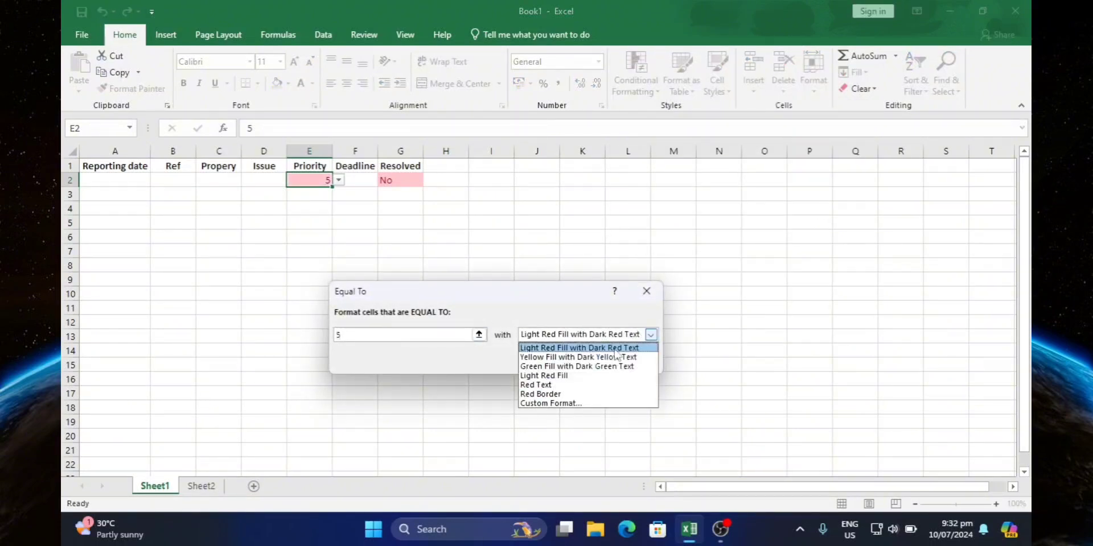
left_click(575, 354)
left_click(581, 362)
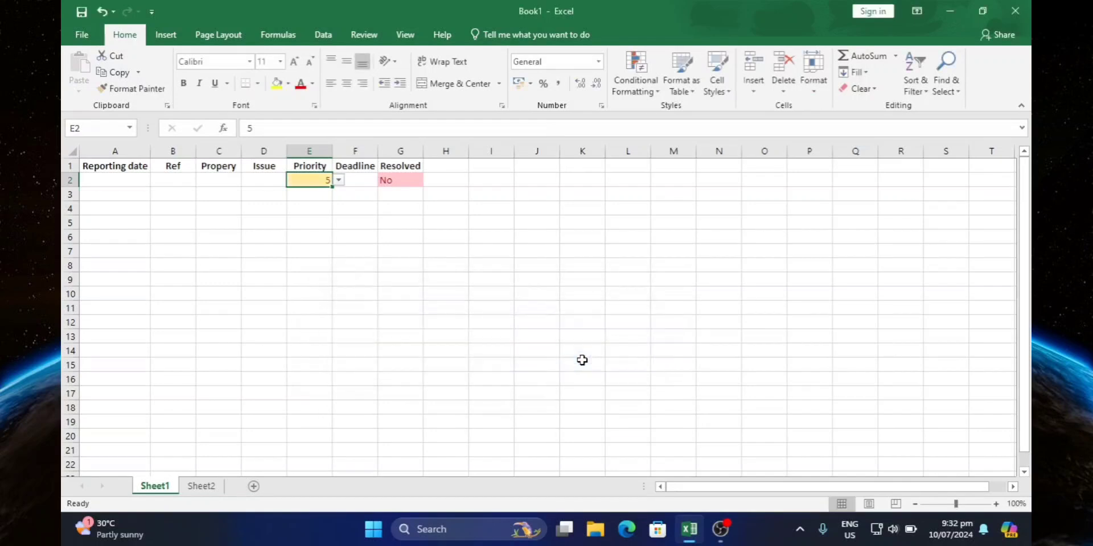
Step: Add an Equal To conditional formatting rule to E2 that shows 30 with Green Fill with Dark Green Text
left_click(640, 94)
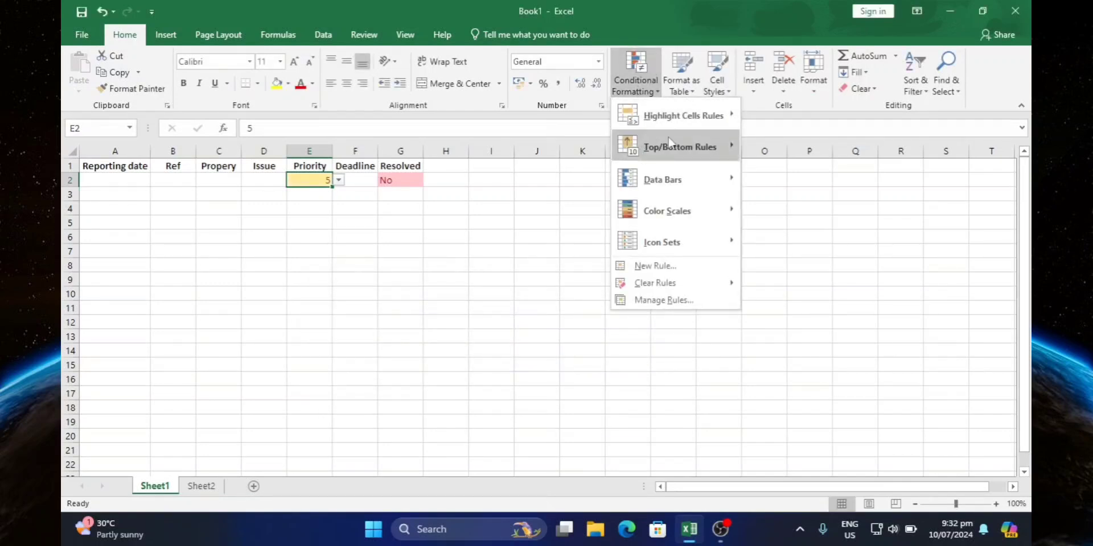
mouse_move(680, 116)
left_click(800, 209)
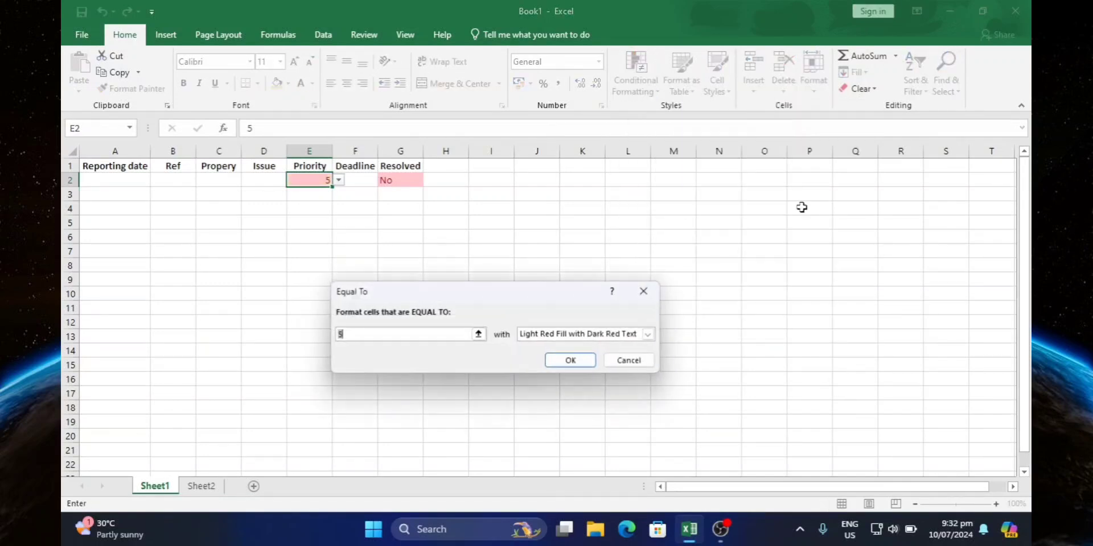
type("30")
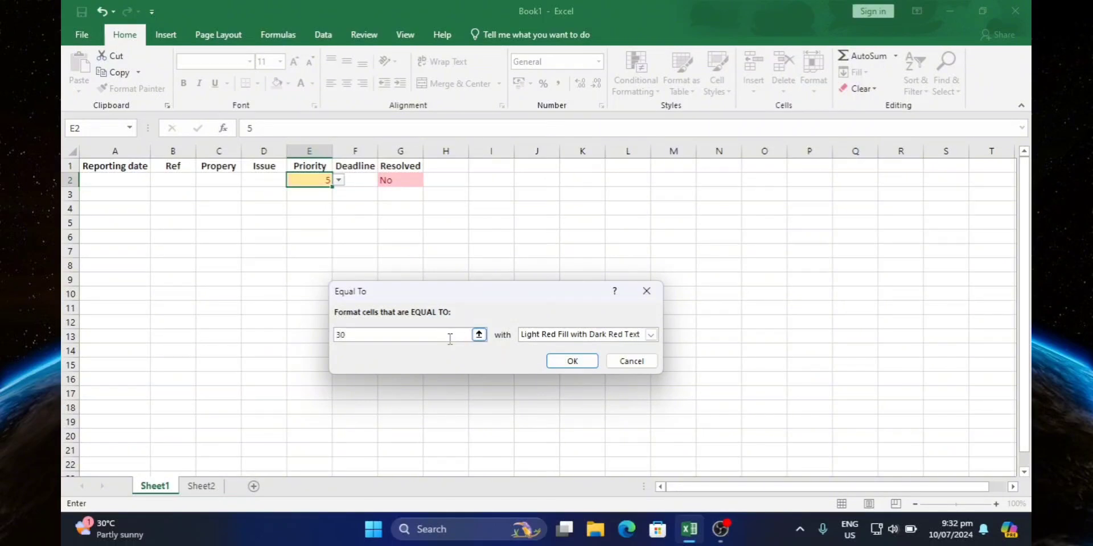
left_click(650, 335)
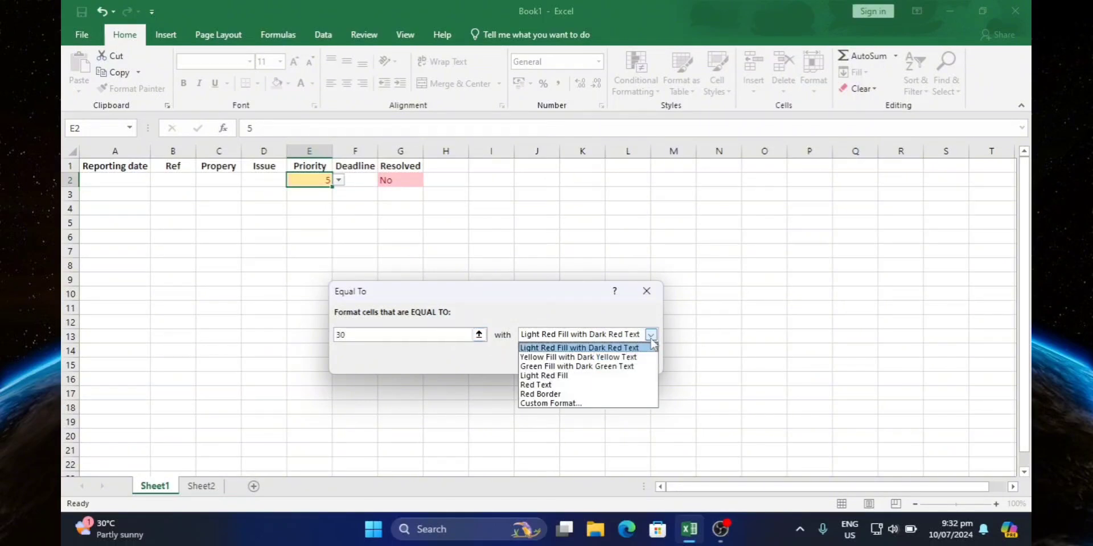
left_click(560, 367)
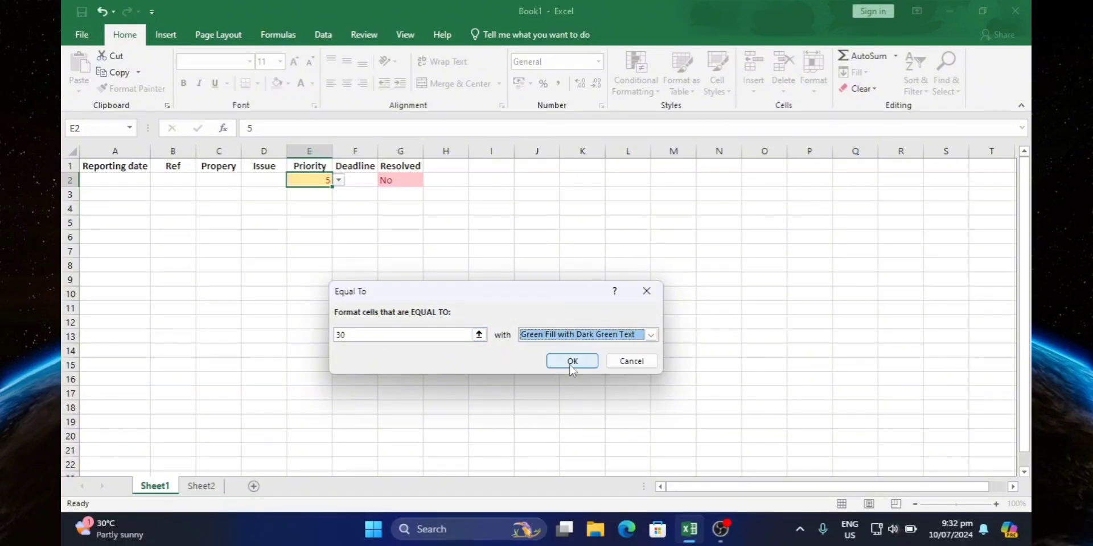
left_click(570, 364)
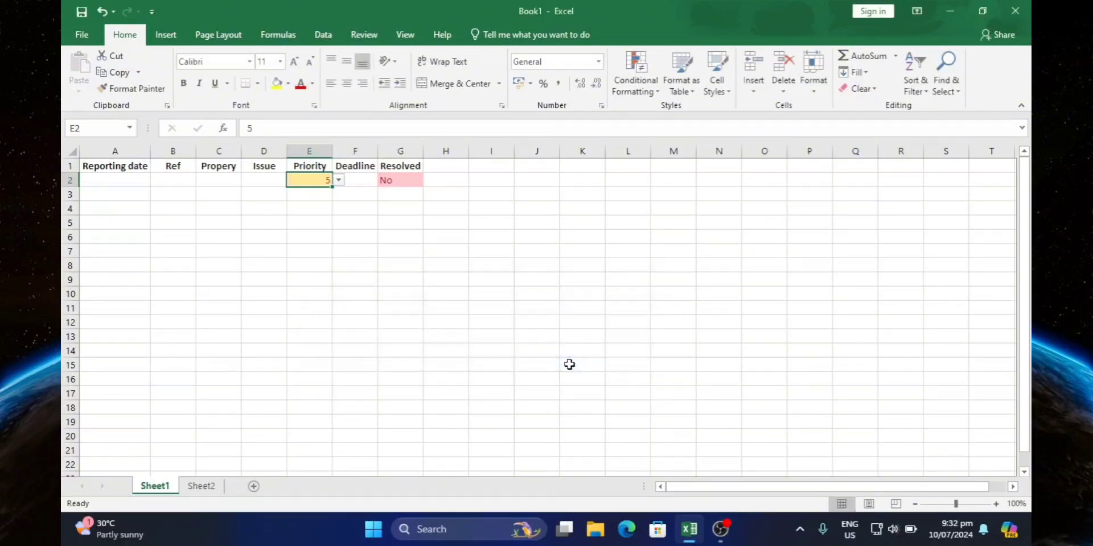
Step: Test the Priority colours in E2 by choosing 1, 5 and finally 30 from its drop-down list
left_click(339, 180)
left_click(311, 193)
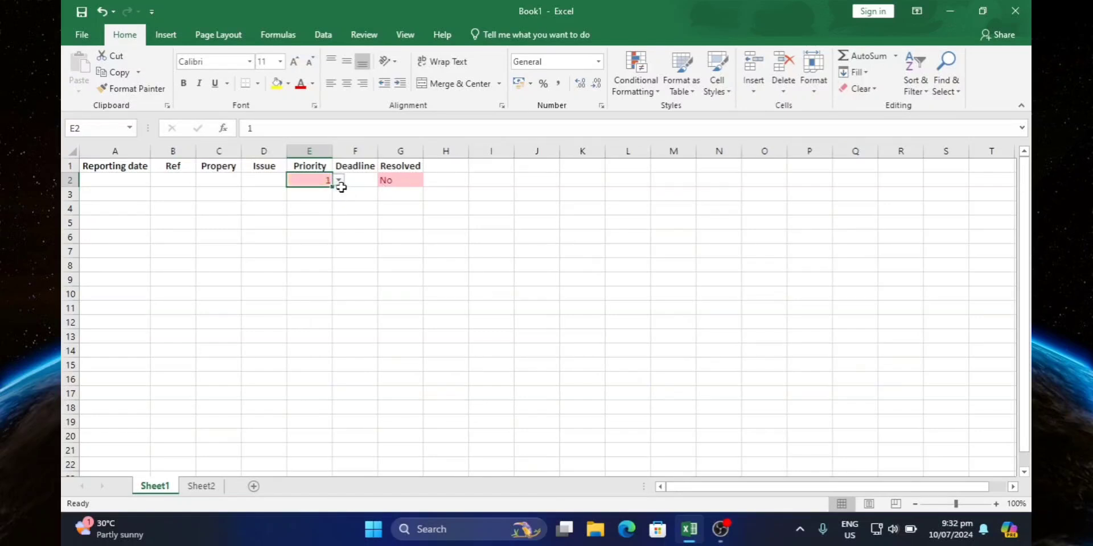
left_click(339, 181)
left_click(308, 201)
left_click(339, 181)
left_click(316, 211)
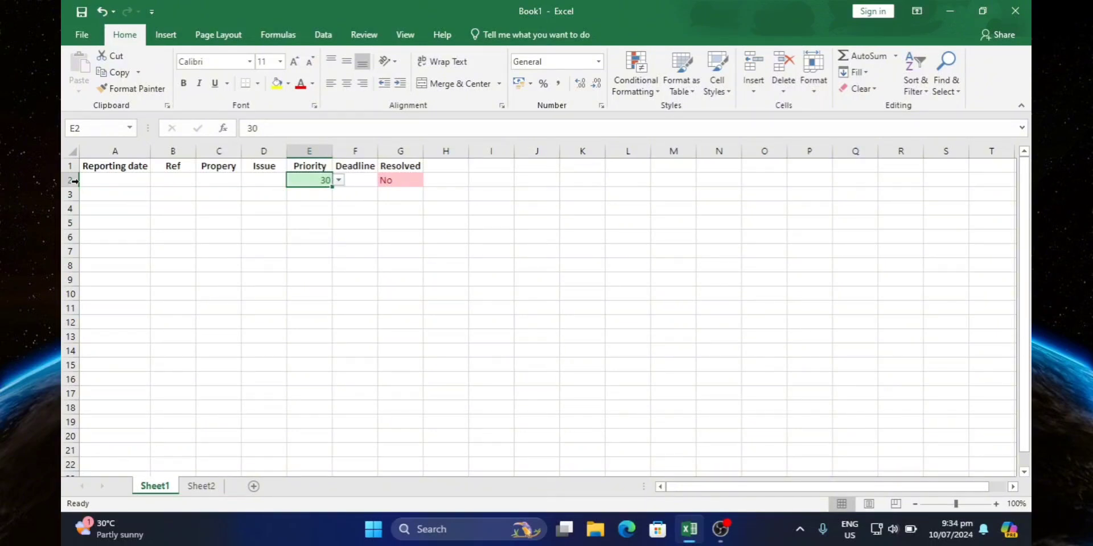
Step: Enter the reporting date 10/07/2024 in A2 and the Ref 1 in B2
double_click(121, 180)
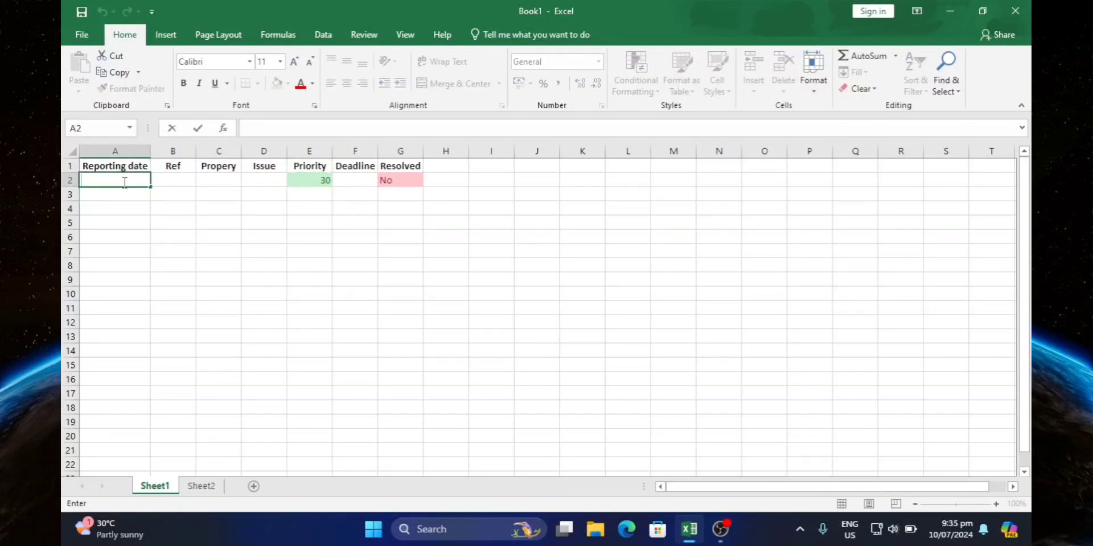
type("10/07/2024")
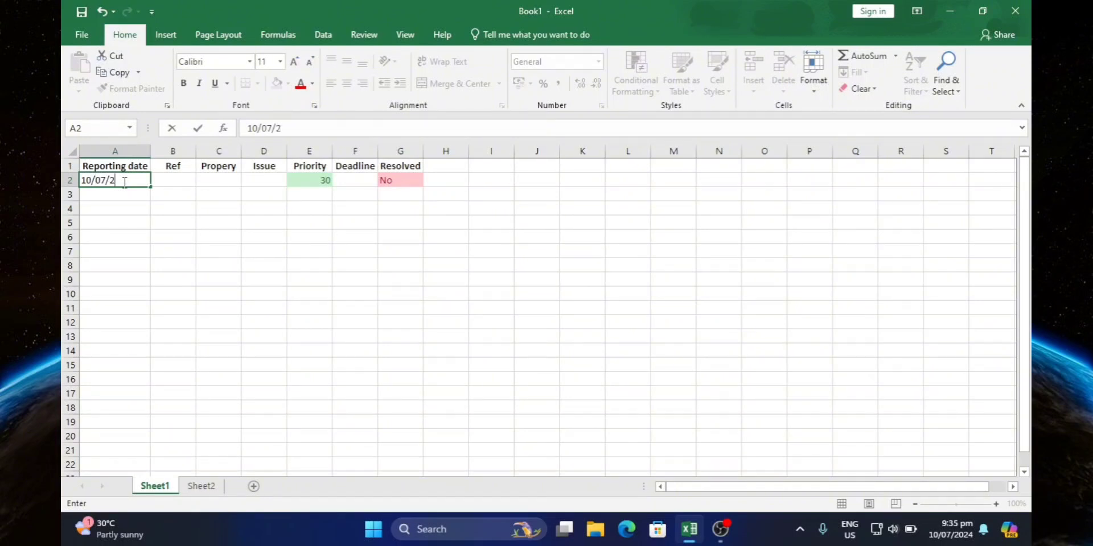
left_click(176, 180)
double_click(180, 179)
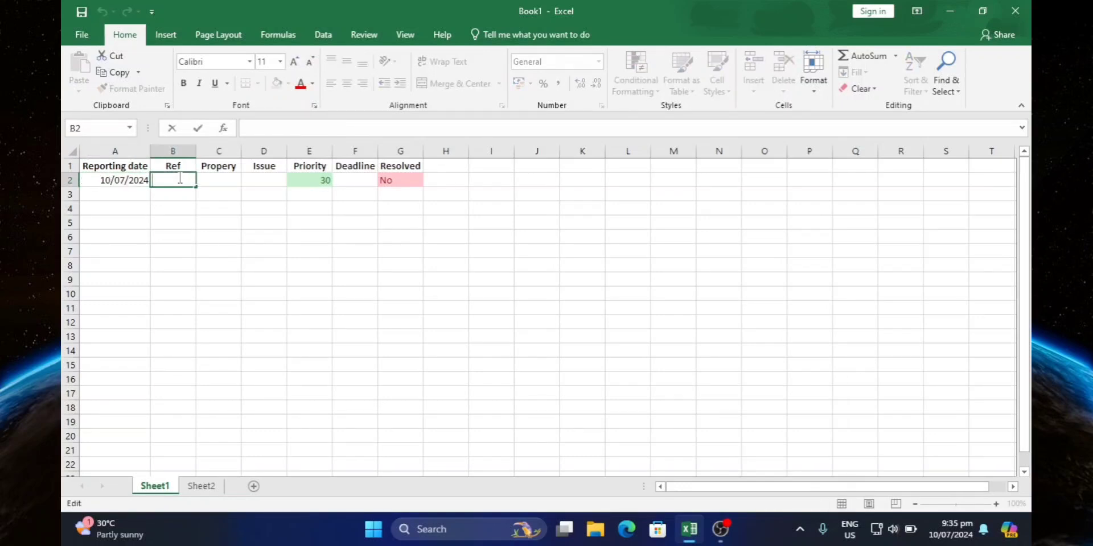
type("1")
Step: Enter 1 as the property in C2 and Leak as the issue in D2
left_click(224, 181)
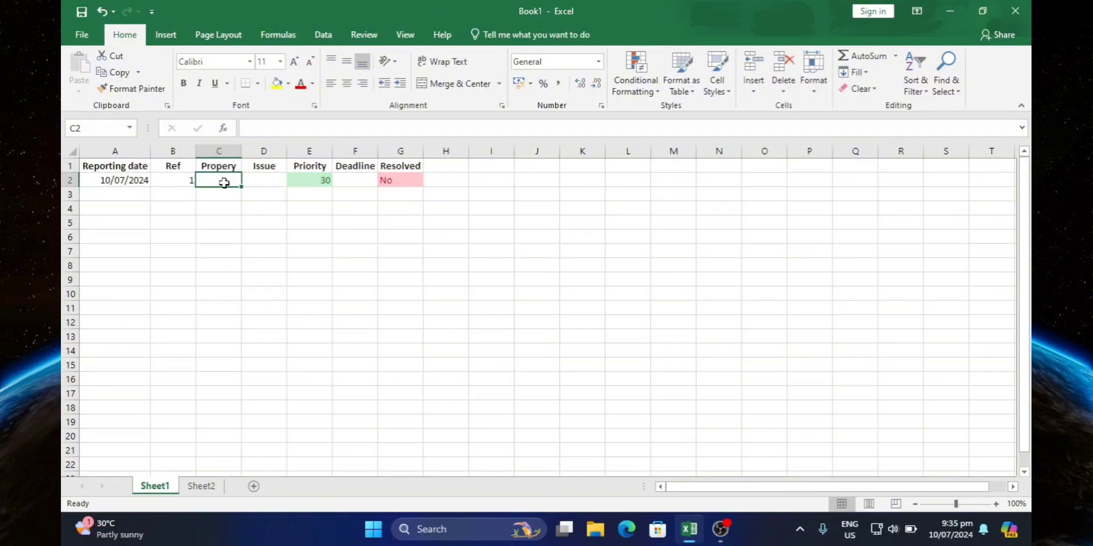
double_click(224, 182)
type("1")
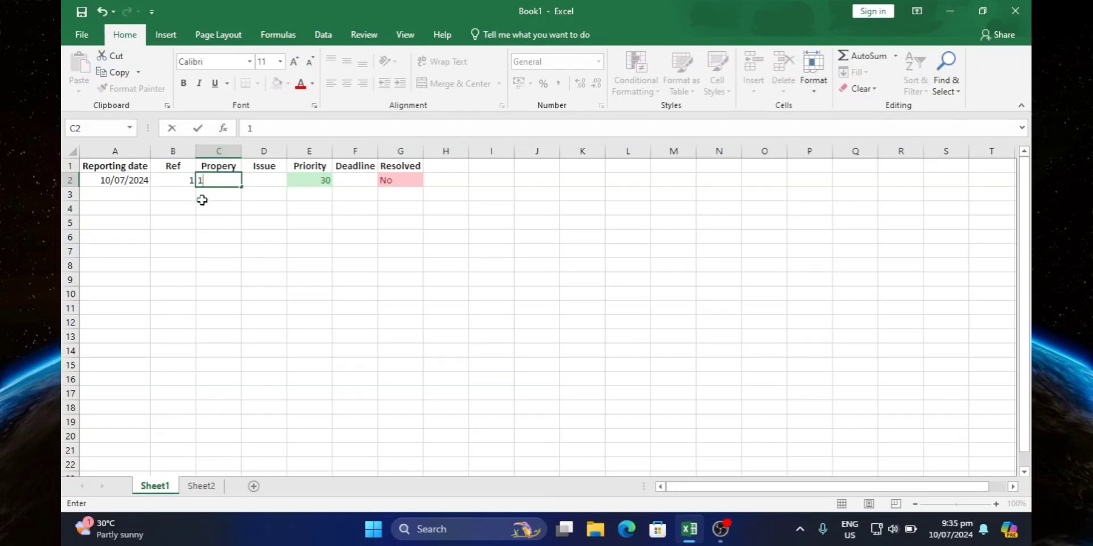
left_click(265, 181)
double_click(266, 182)
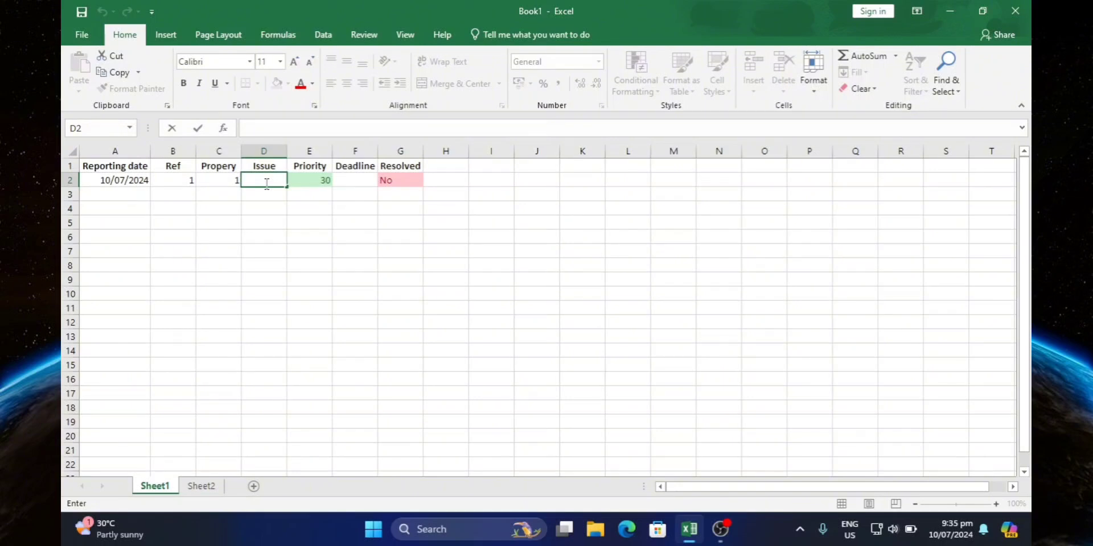
type("Leak")
Step: Calculate the deadline in F2 from the reporting date and priority with the formula =A2+E2
left_click(354, 179)
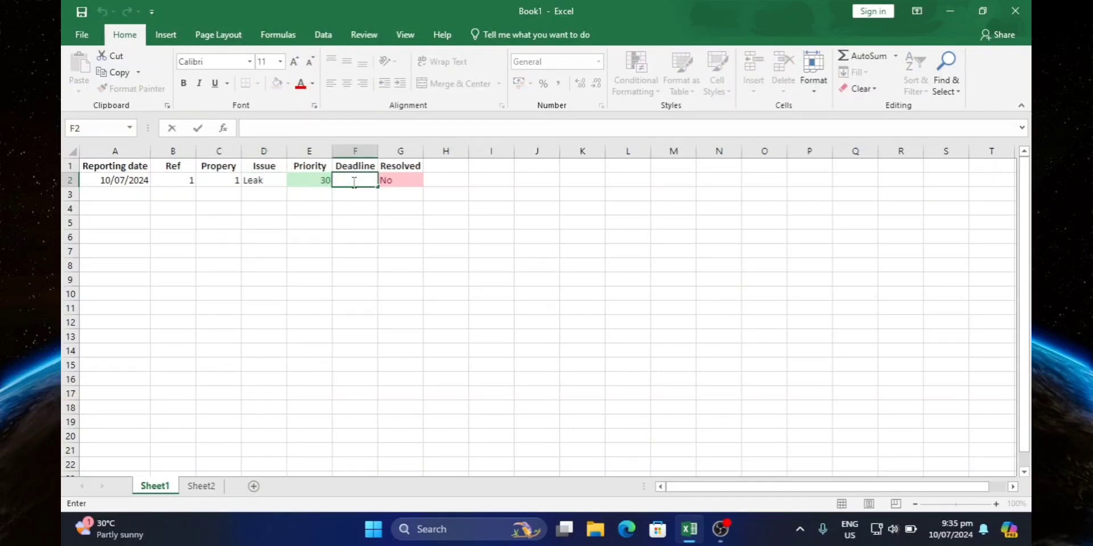
type("+")
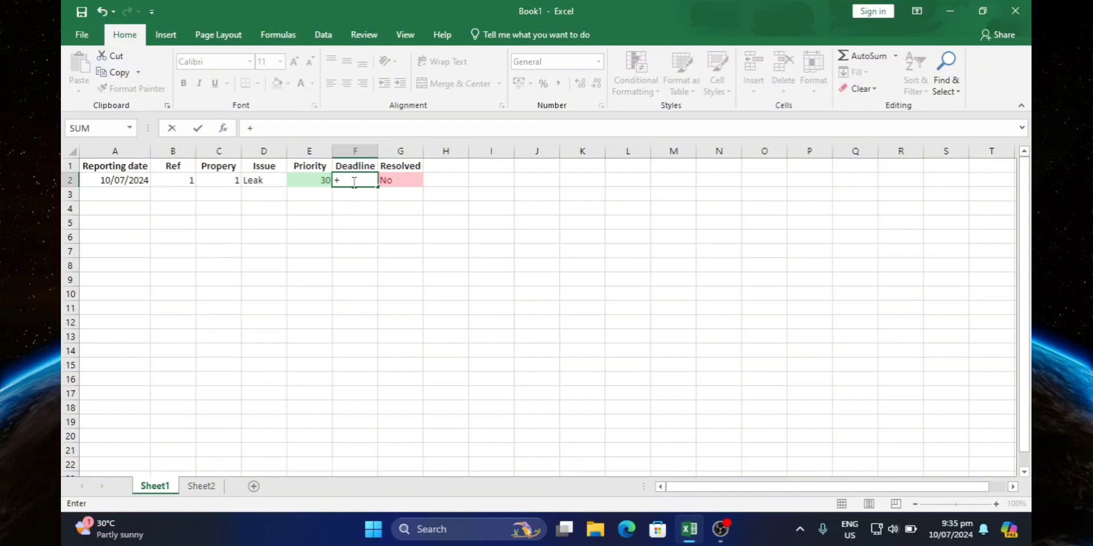
key("BackSpace")
type("=")
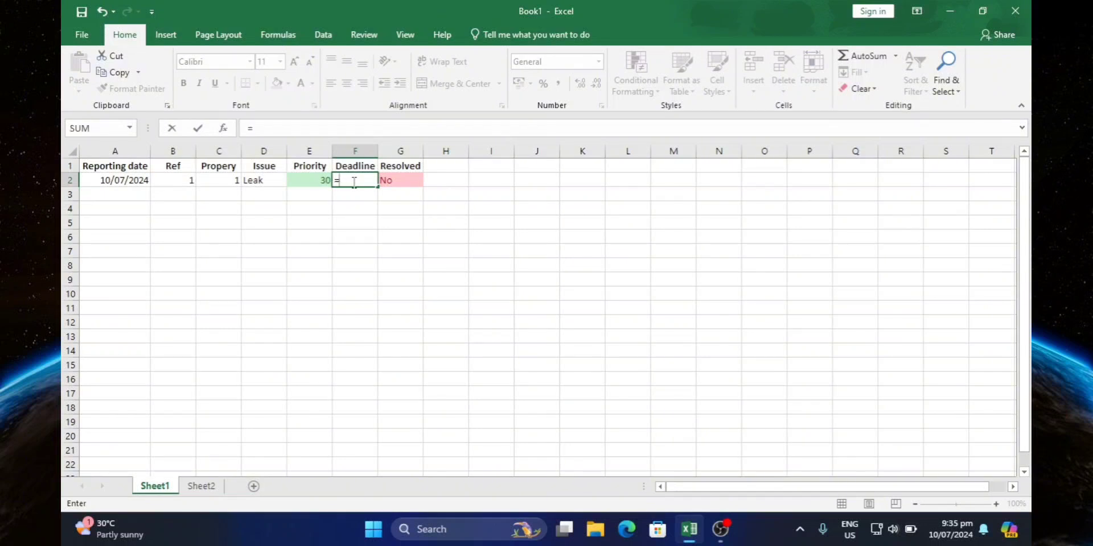
left_click(121, 179)
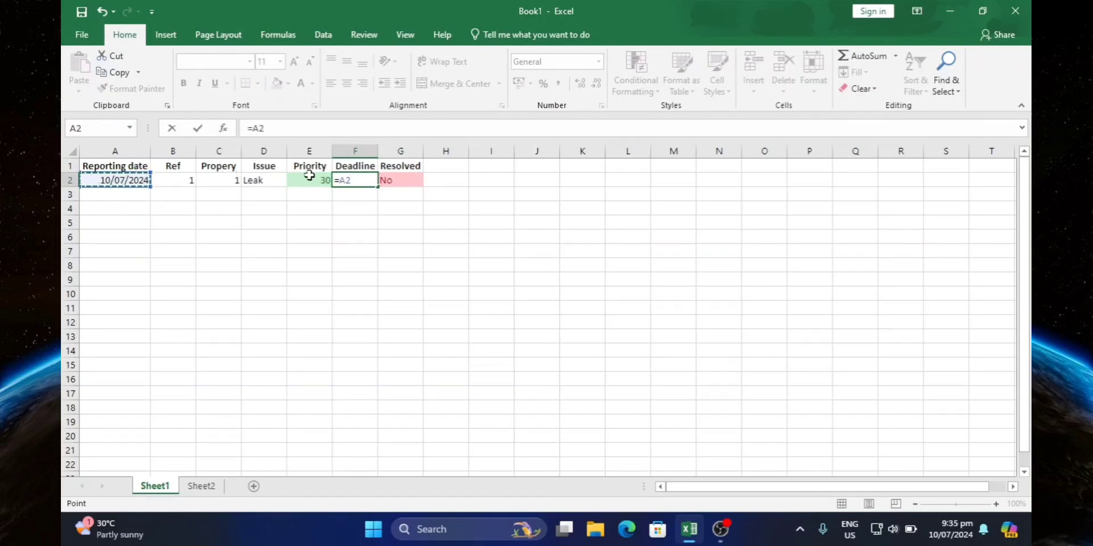
type("=")
key("BackSpace")
type("+")
left_click(312, 181)
left_click(311, 183)
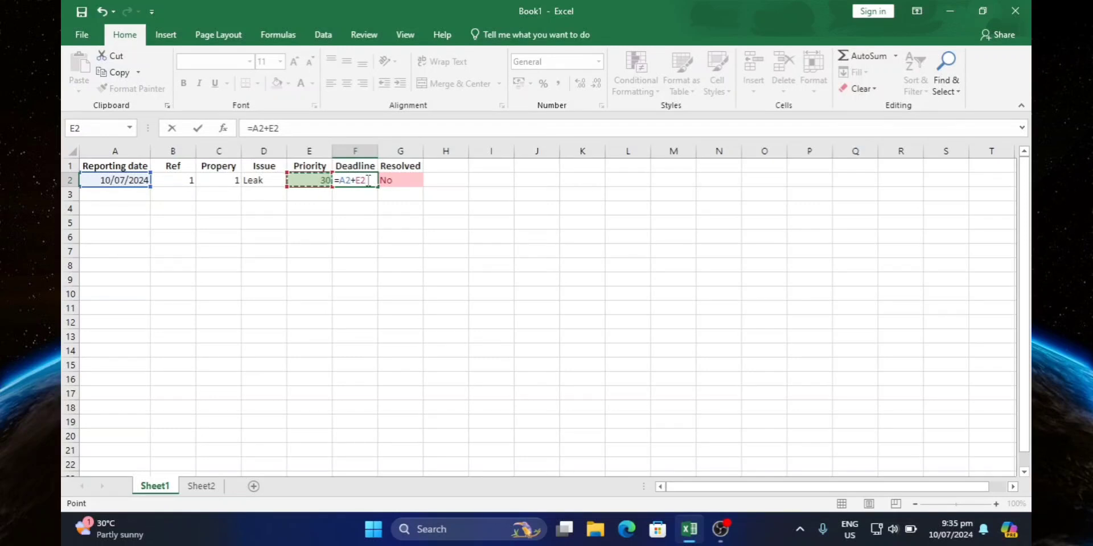
key("Return")
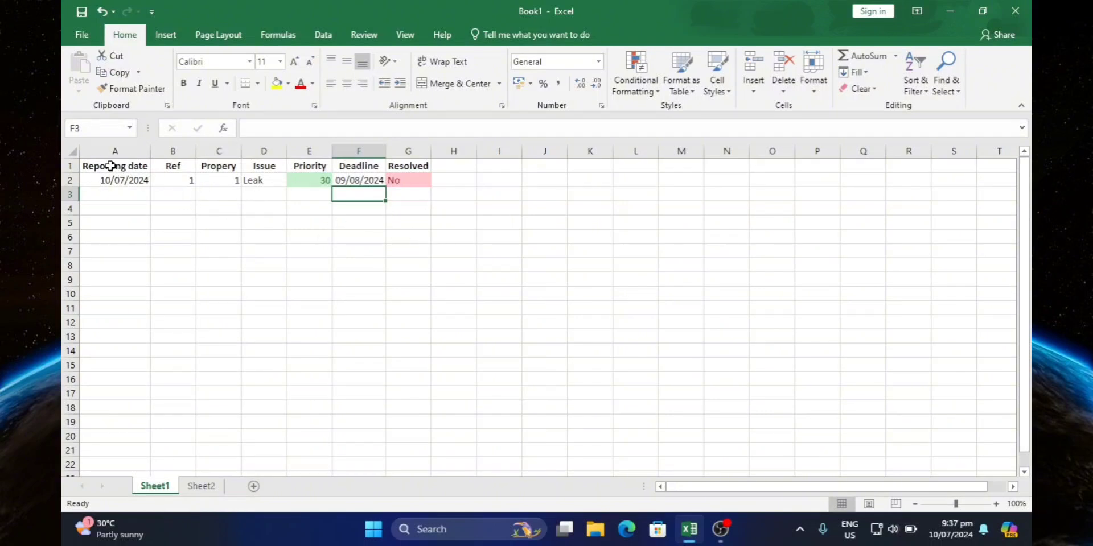
Step: Convert the range A1:G2 into a table with headers
left_click_drag(116, 167, 439, 178)
left_click(410, 180)
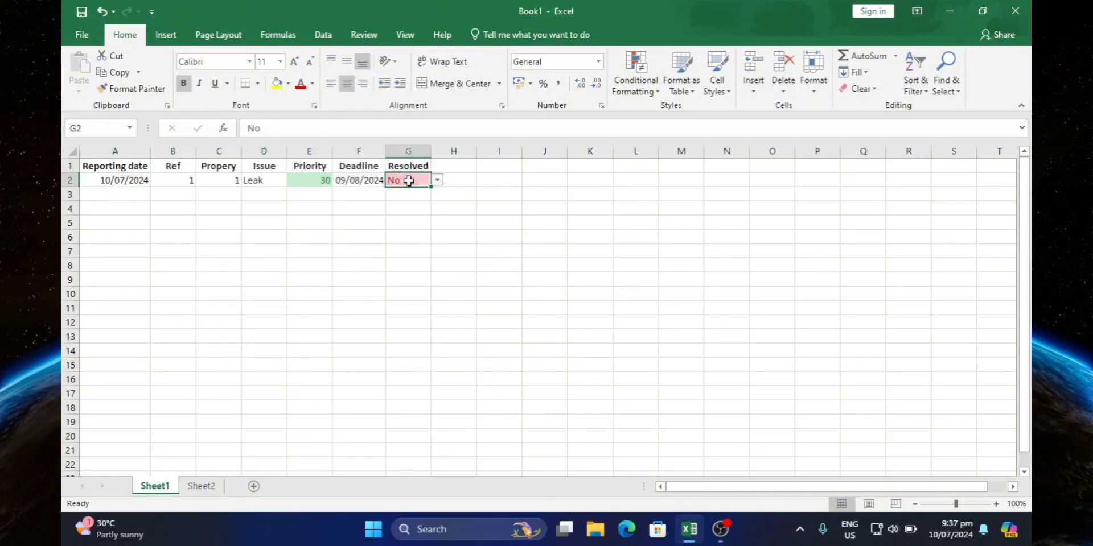
left_click_drag(114, 164, 418, 181)
key("ctrl+t")
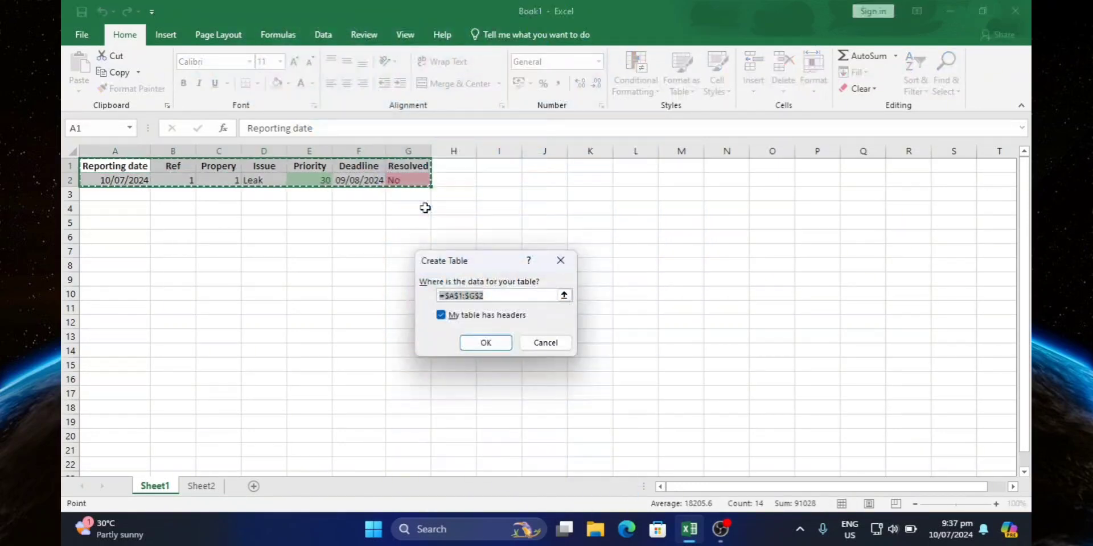
left_click(481, 347)
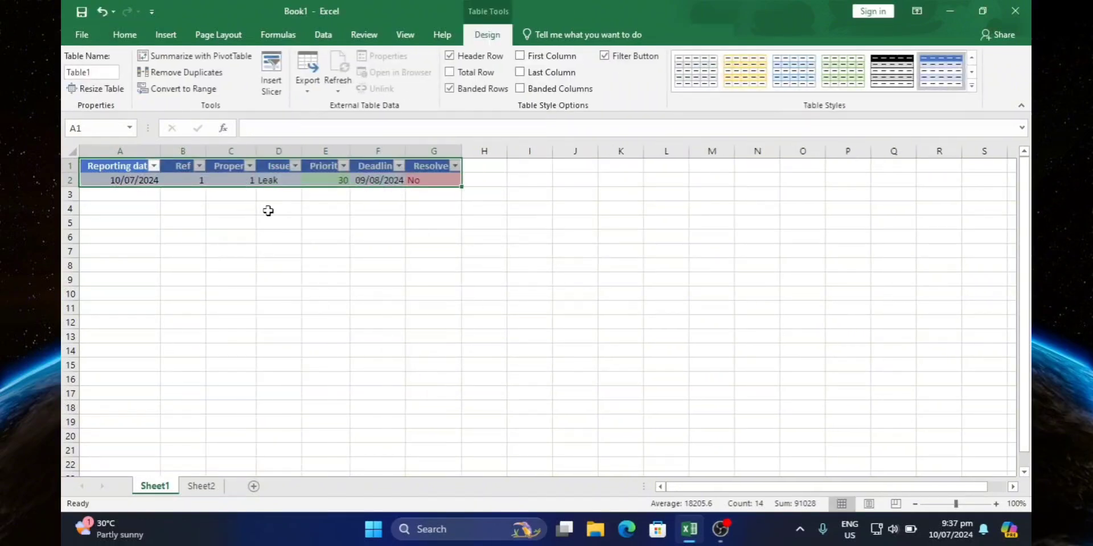
left_click(420, 196)
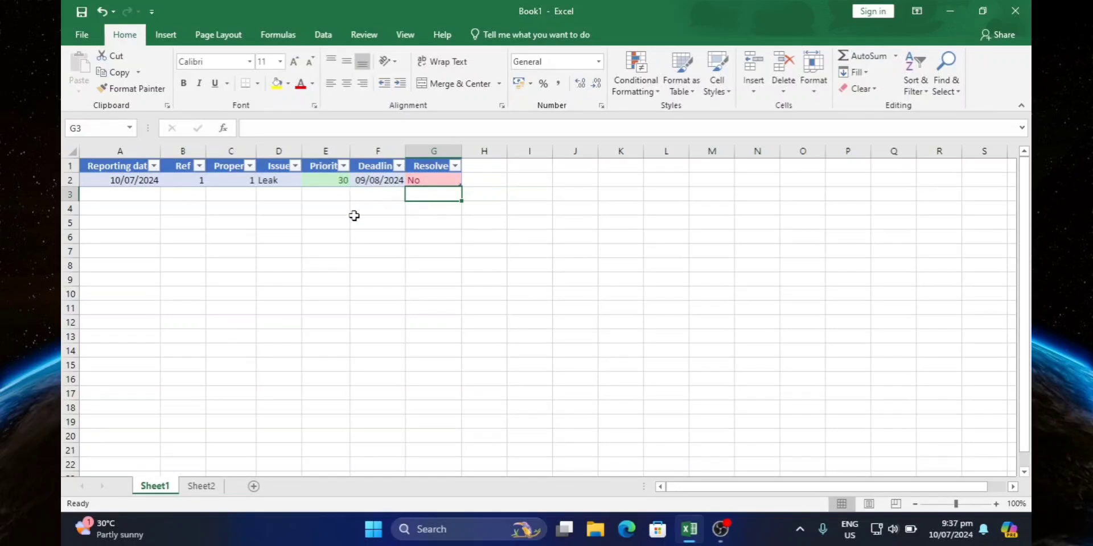
Step: Add a new row 3 to the table by advancing cell by cell past the end of row 2
left_click(149, 197)
left_click(134, 180)
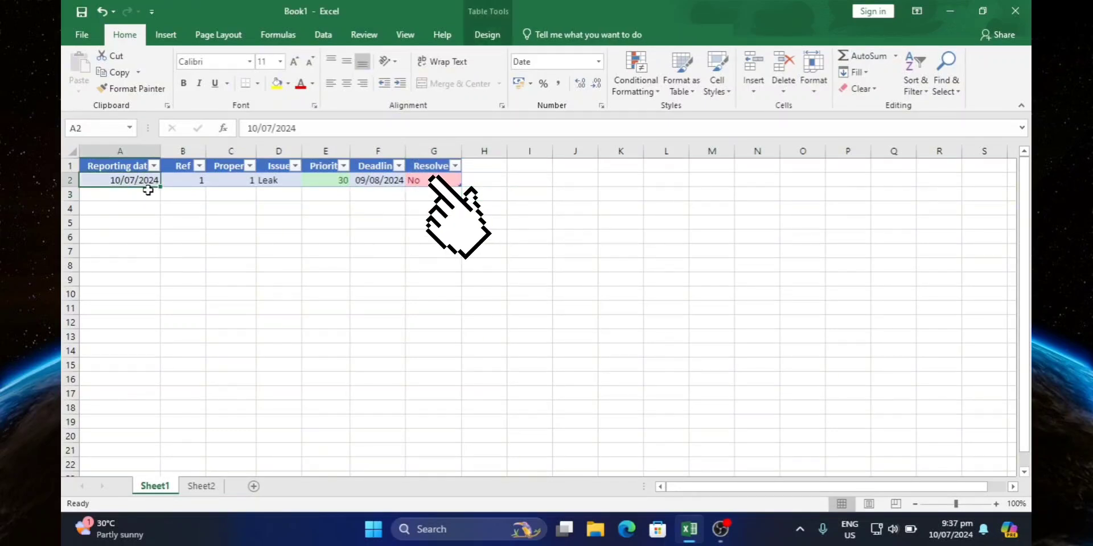
key("Right")
key("Tab")
key("Tab")
key("Tab")
key("Tab")
key("Tab")
key("Tab")
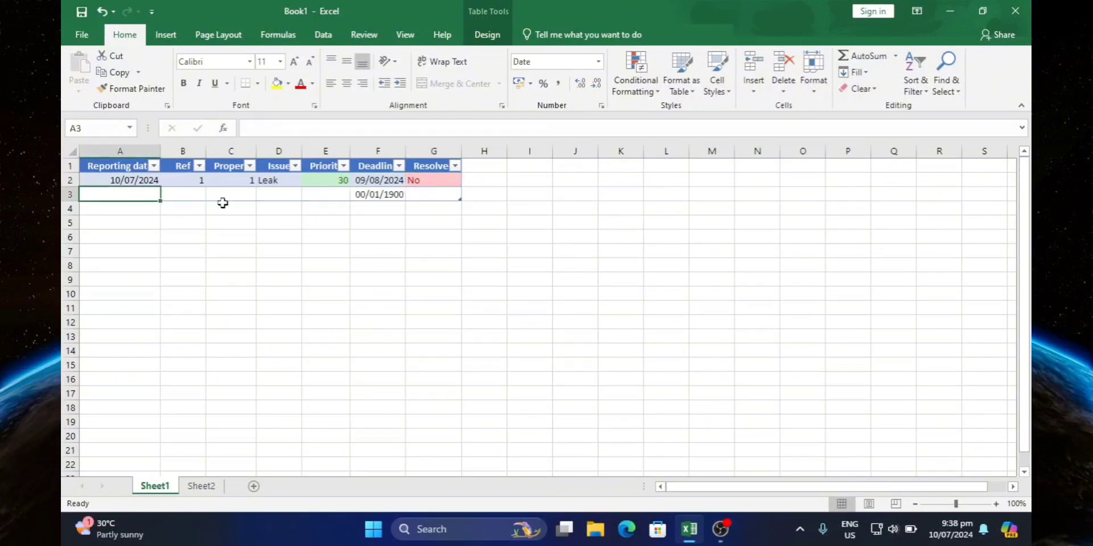
Step: Enter the reporting date 15/09/2024 in A3 and the Ref 2 in B3
double_click(140, 196)
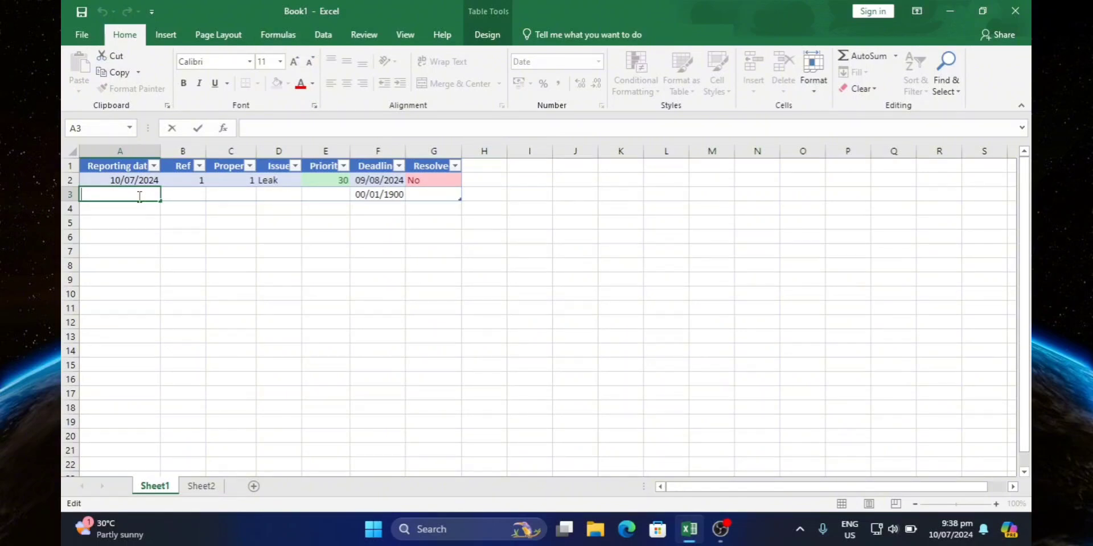
type("15/09/2024")
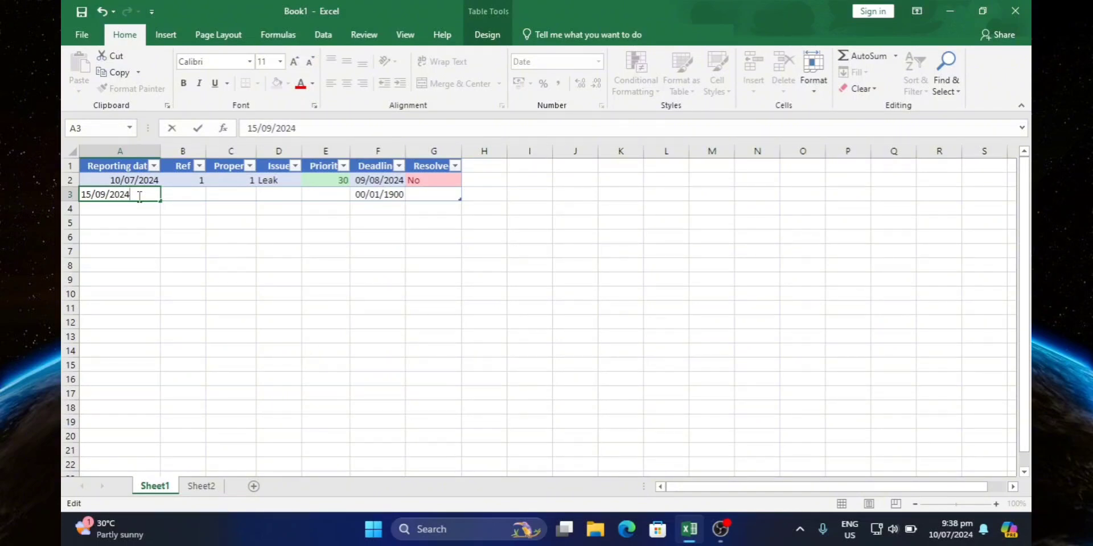
key("Tab")
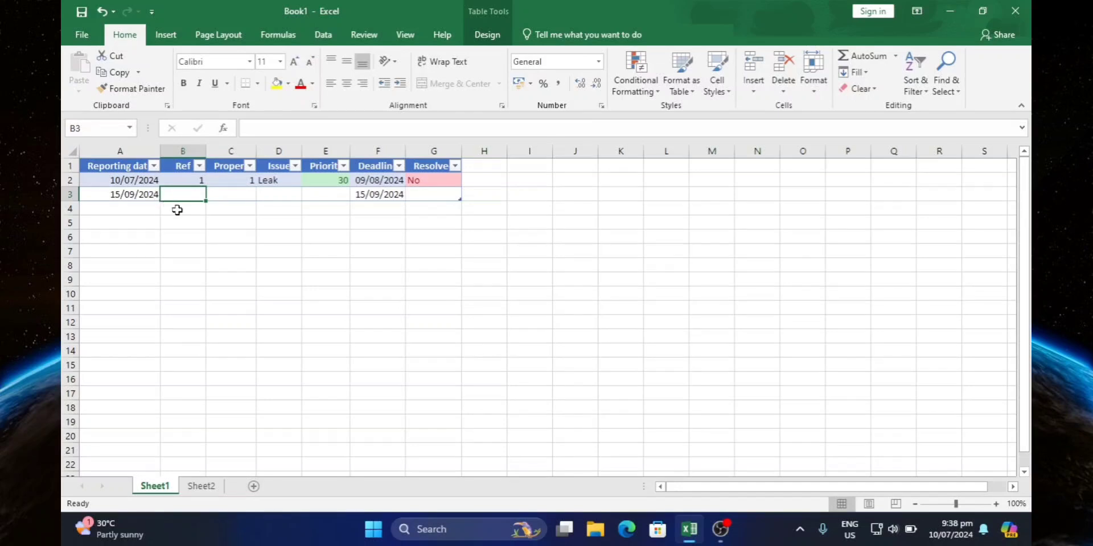
double_click(191, 195)
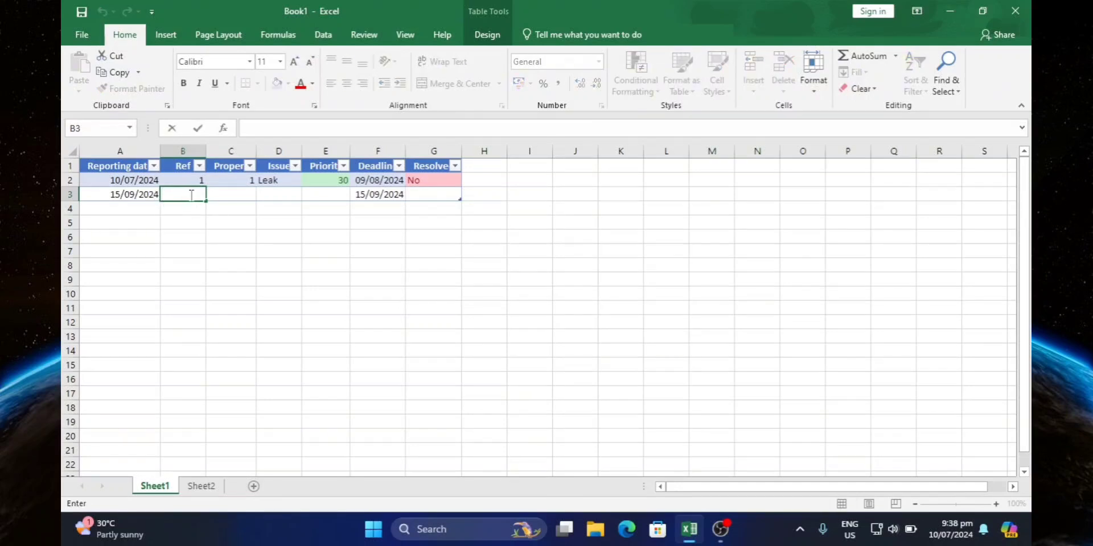
type("2")
key("Tab")
Step: Enter 2 as the property in C3 and garage as the issue in D3
double_click(222, 194)
type("2")
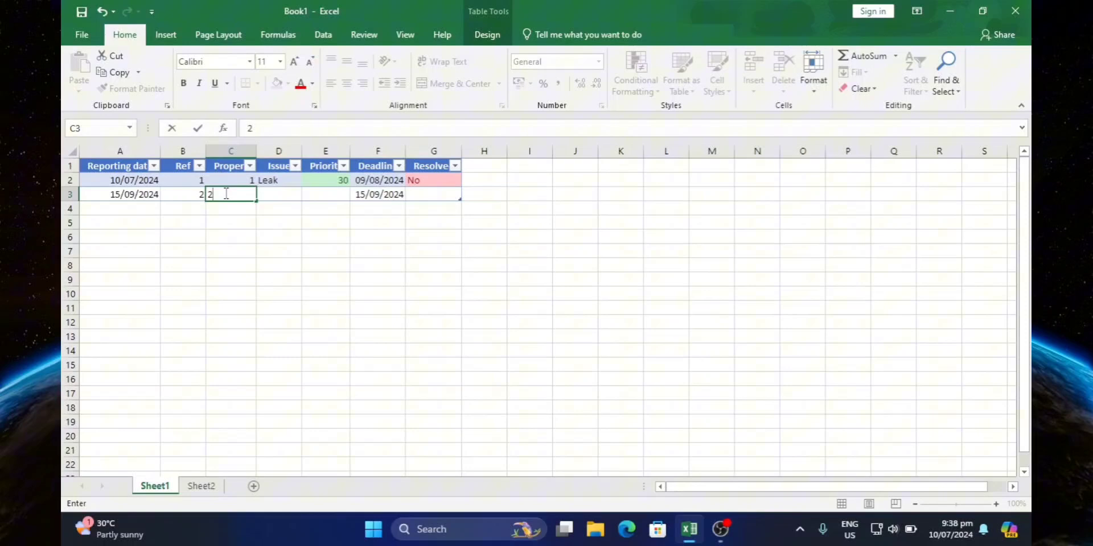
key("Tab")
double_click(282, 194)
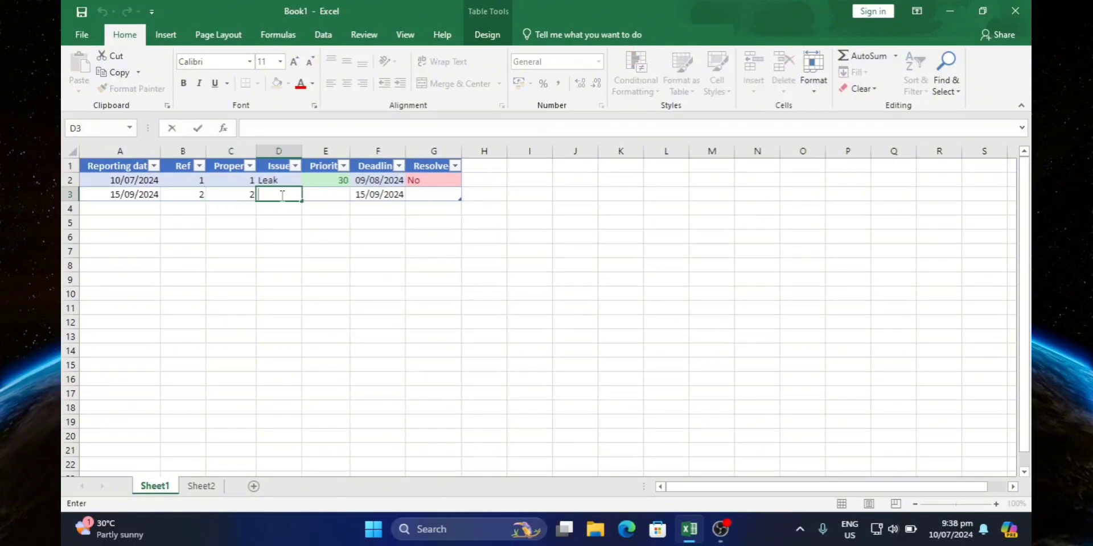
type("garage")
left_click(322, 204)
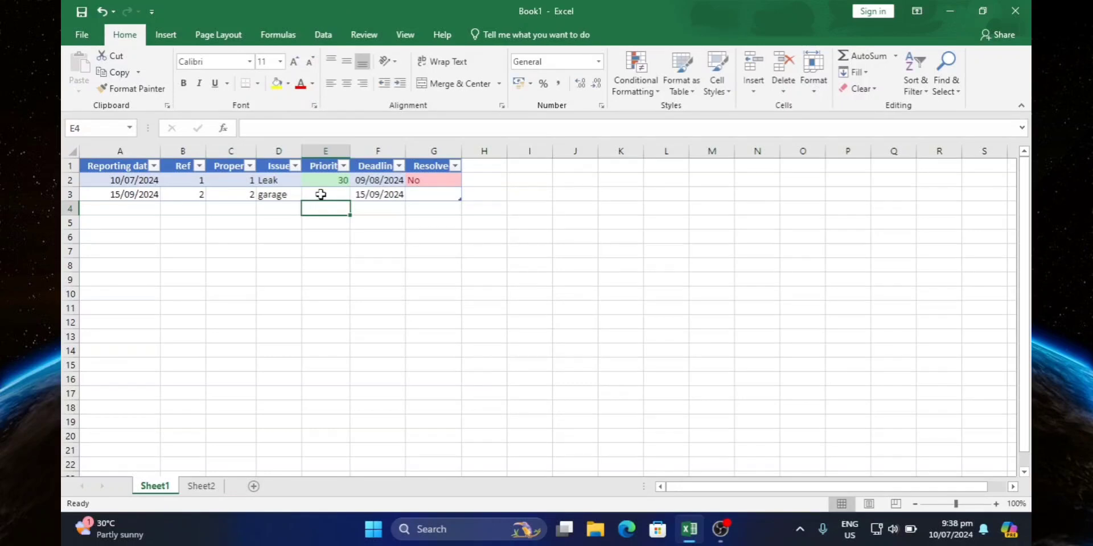
Step: Test the deadline calculation in row 3 by choosing priority 5 and finally 1 from the drop-down list in E3
left_click(321, 194)
left_click(356, 194)
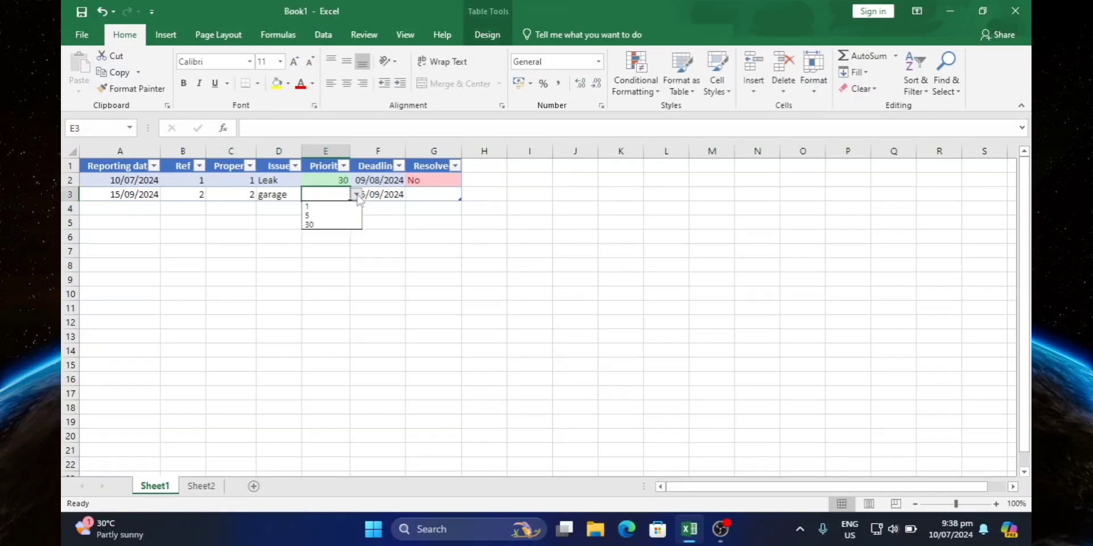
left_click(319, 217)
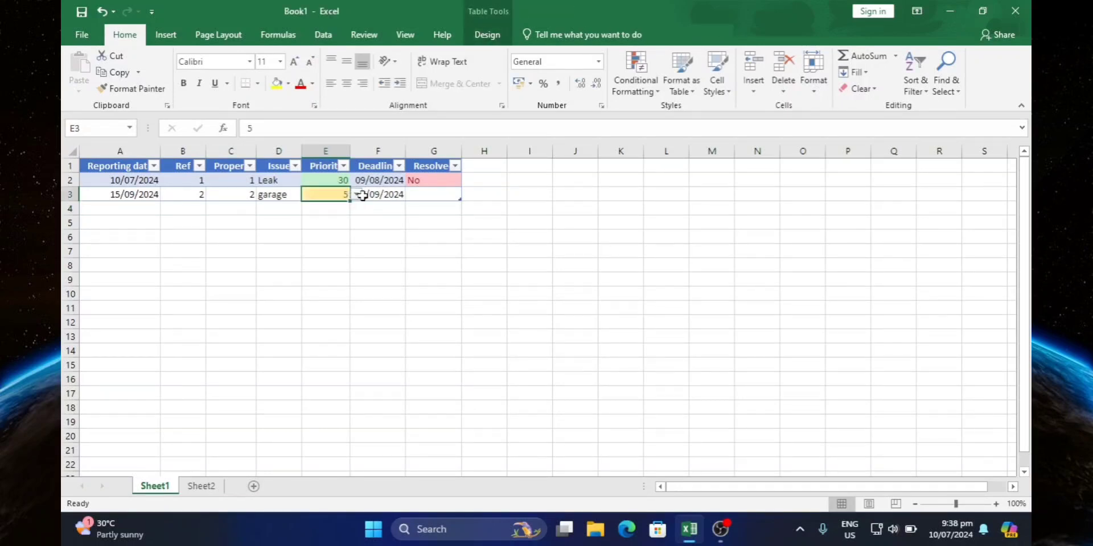
left_click(359, 208)
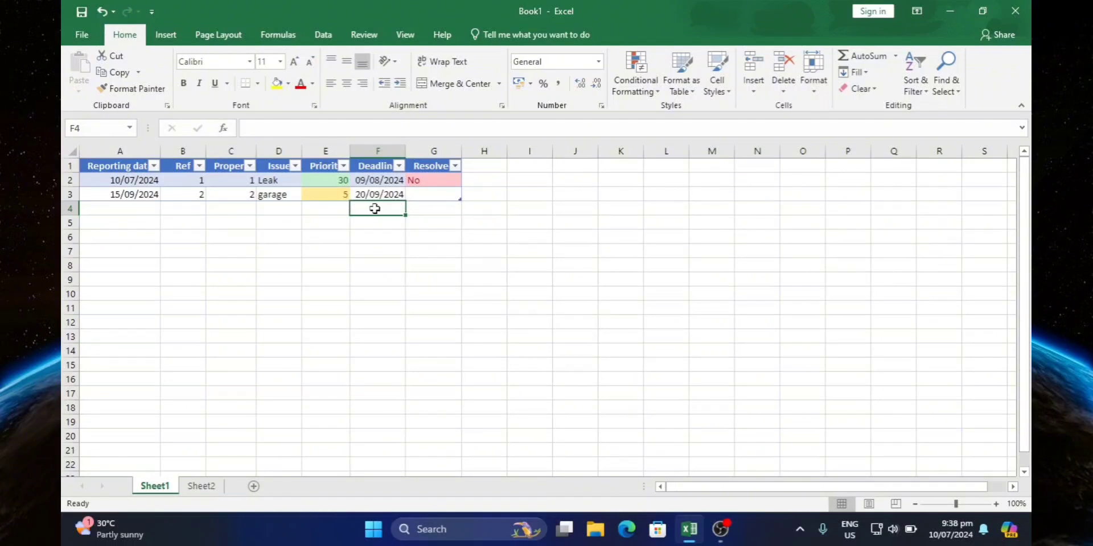
left_click(327, 195)
left_click(356, 194)
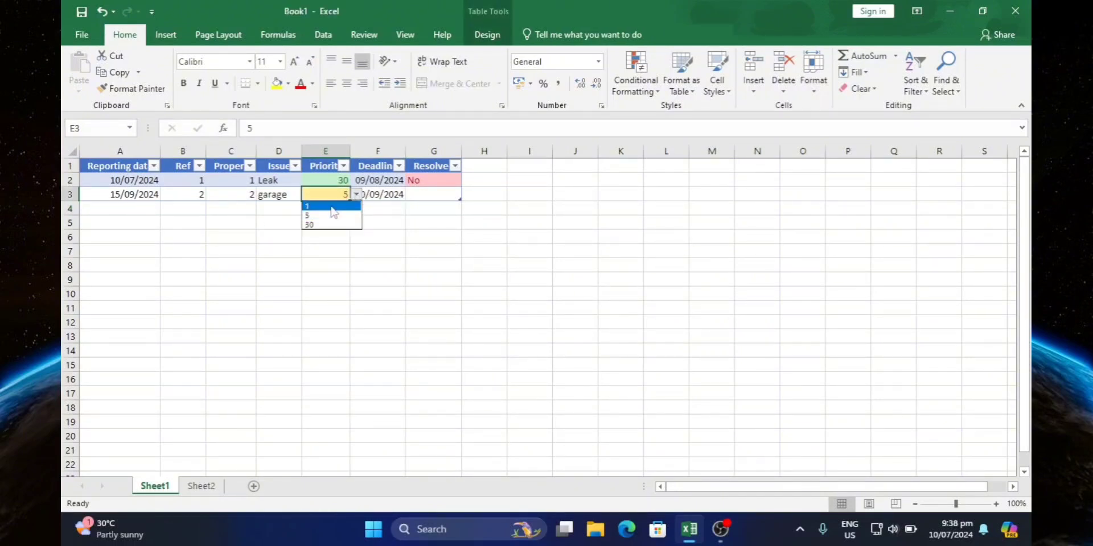
left_click(331, 207)
left_click(376, 207)
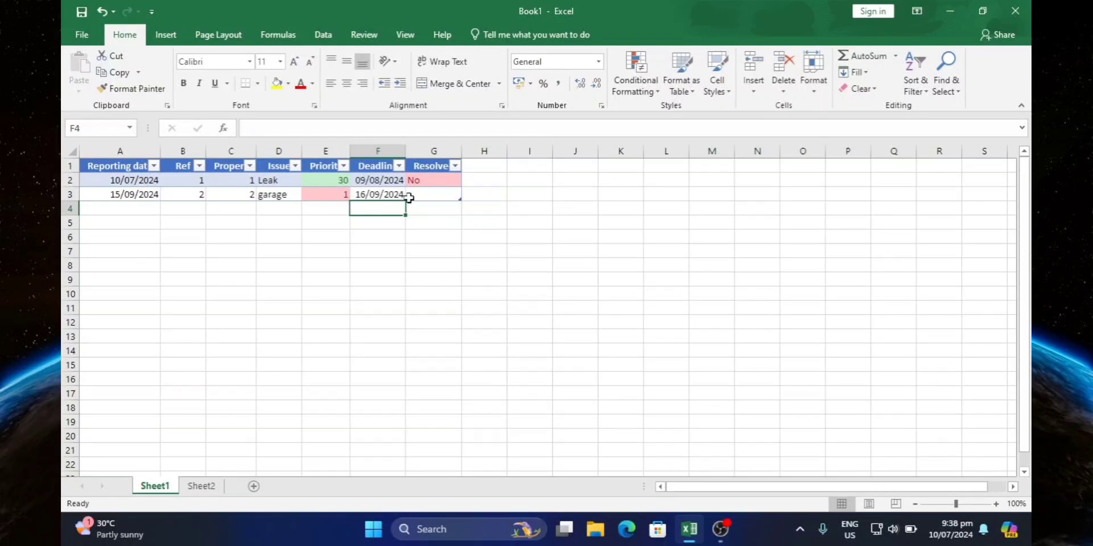
Step: Test the Resolved list in G3 by choosing Yes and finally No, and add a new row 4 to the table
left_click(434, 195)
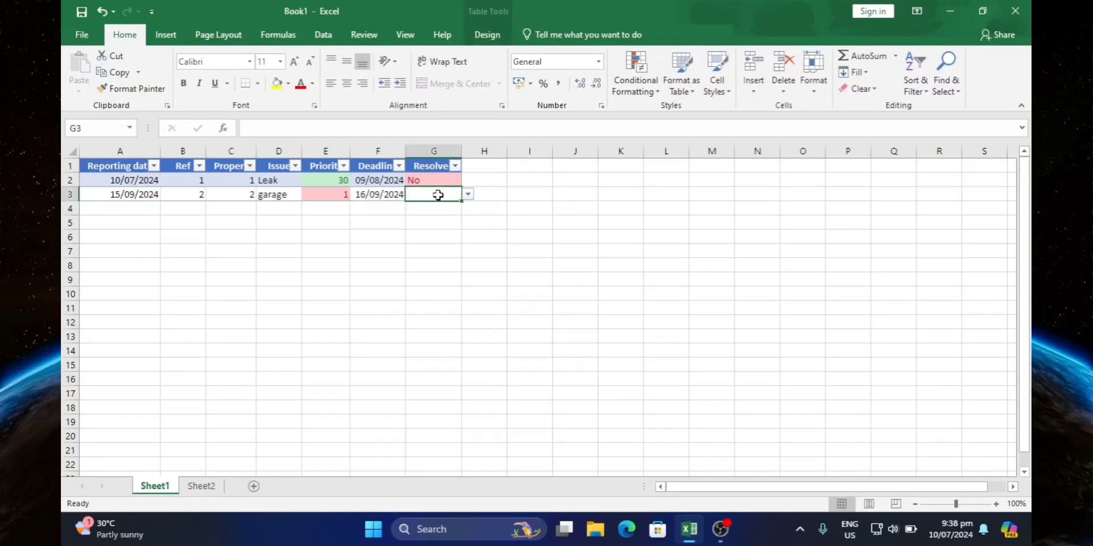
left_click(468, 205)
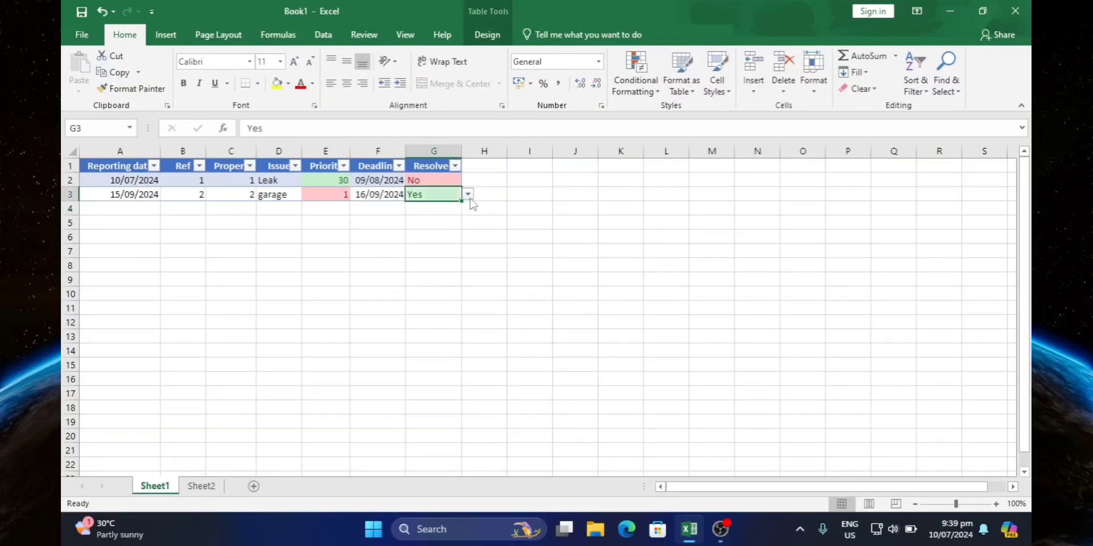
left_click(468, 194)
left_click(450, 220)
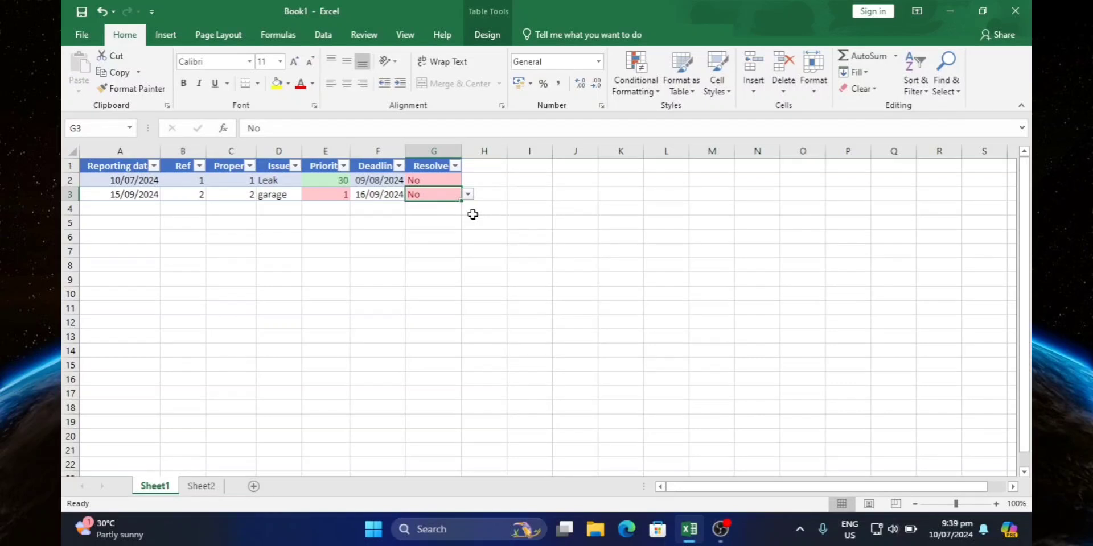
key("Tab")
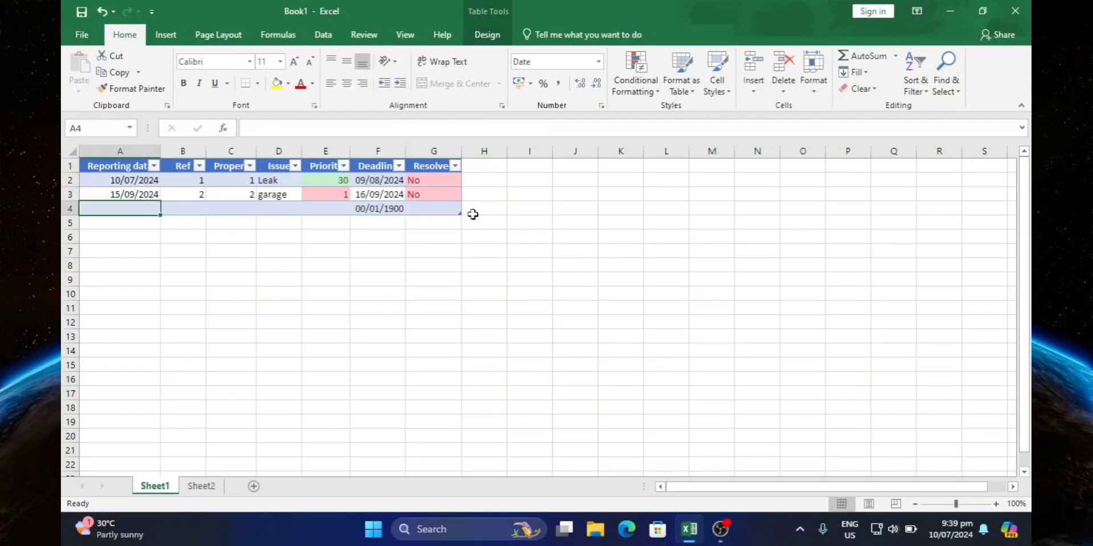